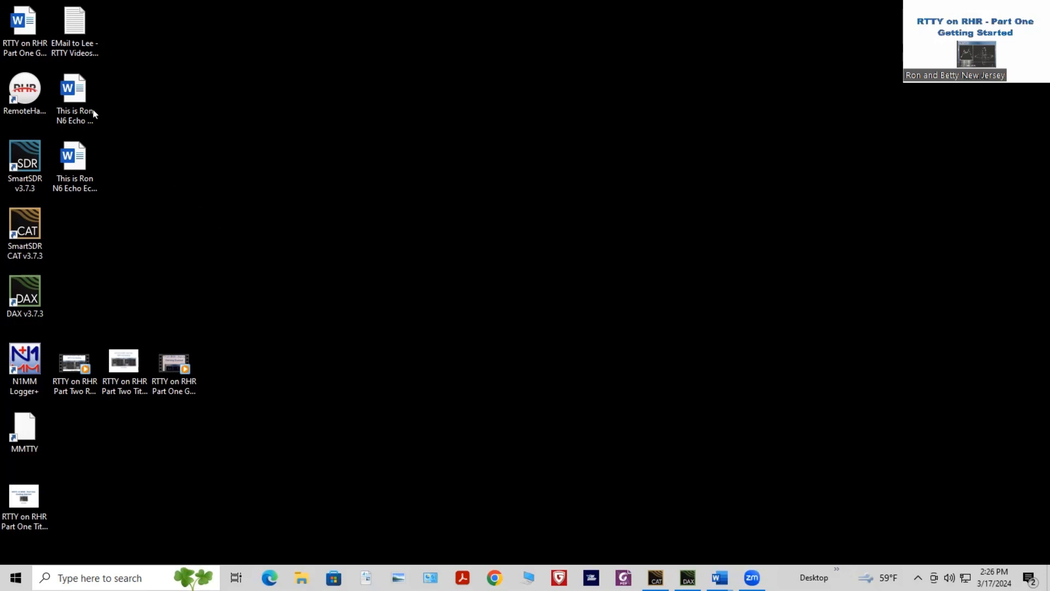
Launch RemoteHamRadio and connect to the W2/Jefferson All Bands + EME station
double_click(27, 88)
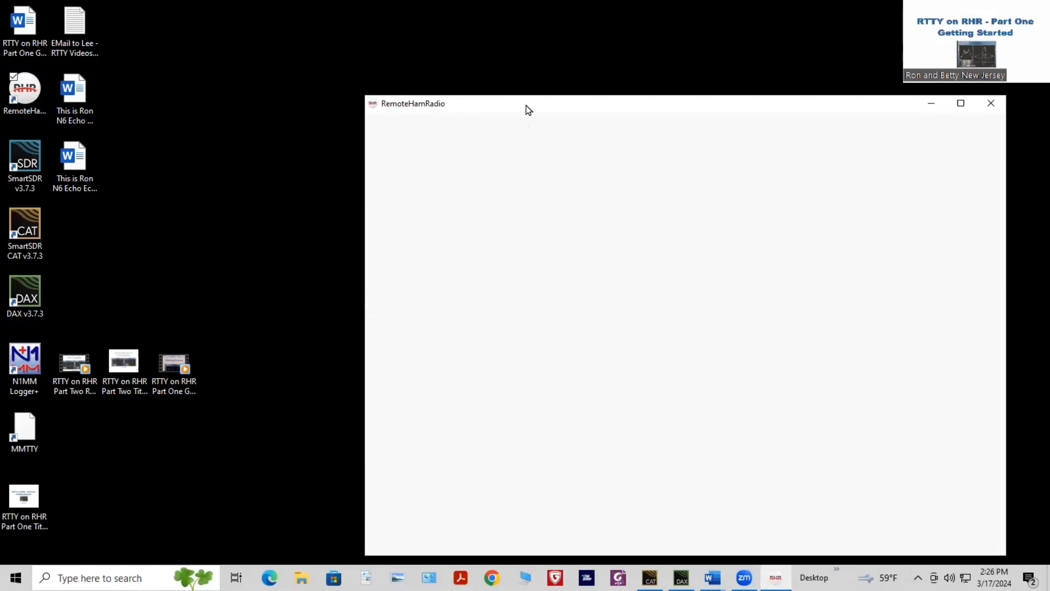
drag(527, 107, 523, 107)
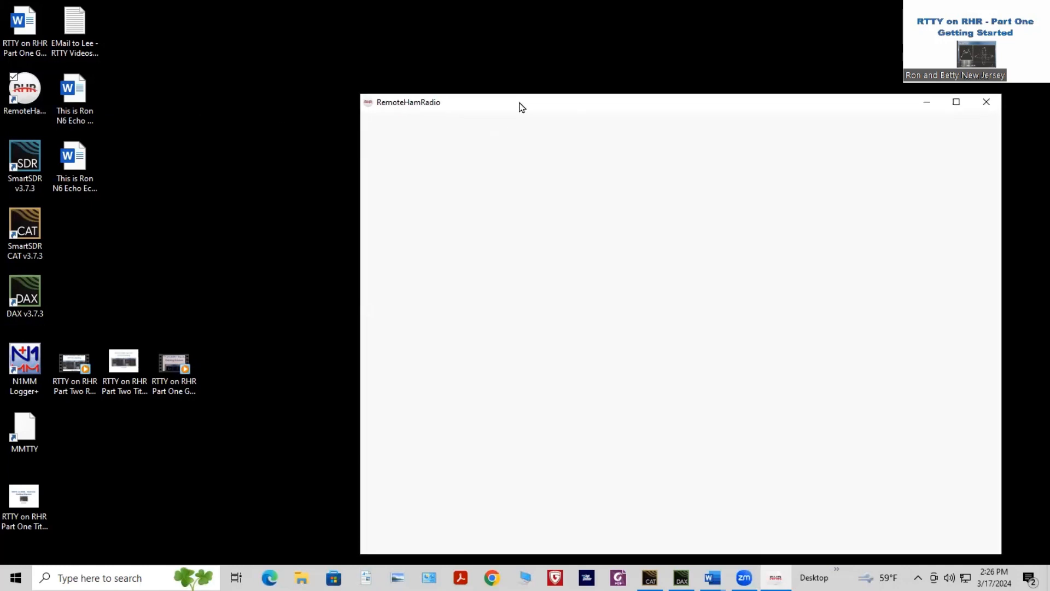
drag(523, 108, 418, 106)
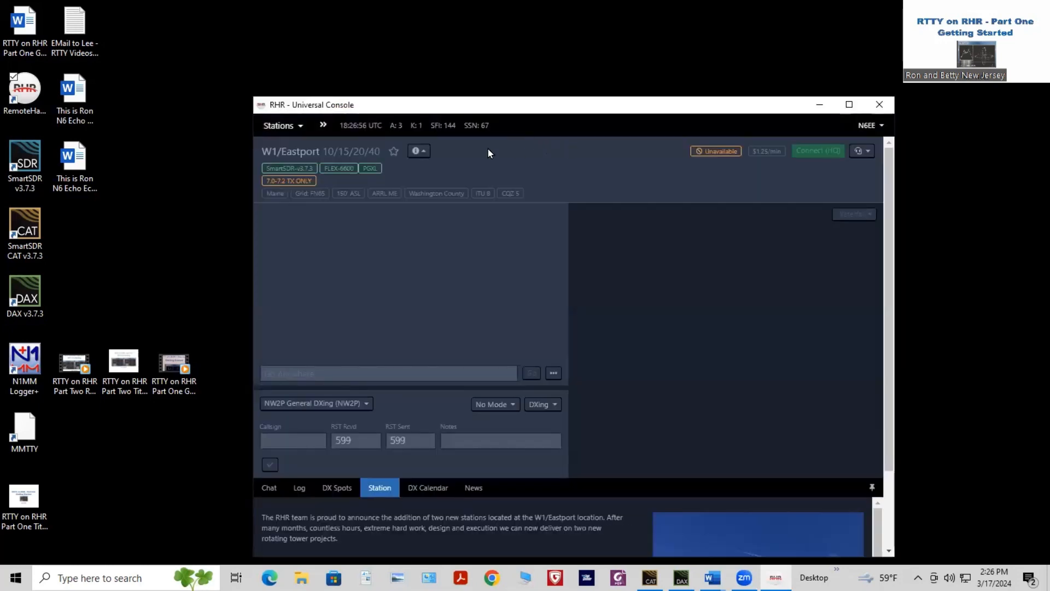
click(288, 126)
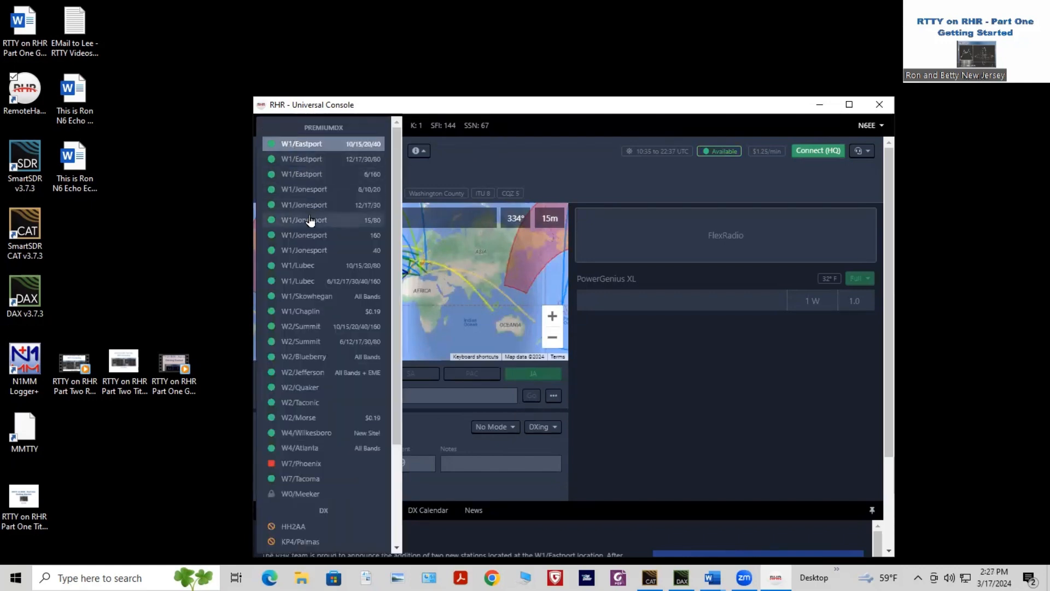
click(305, 372)
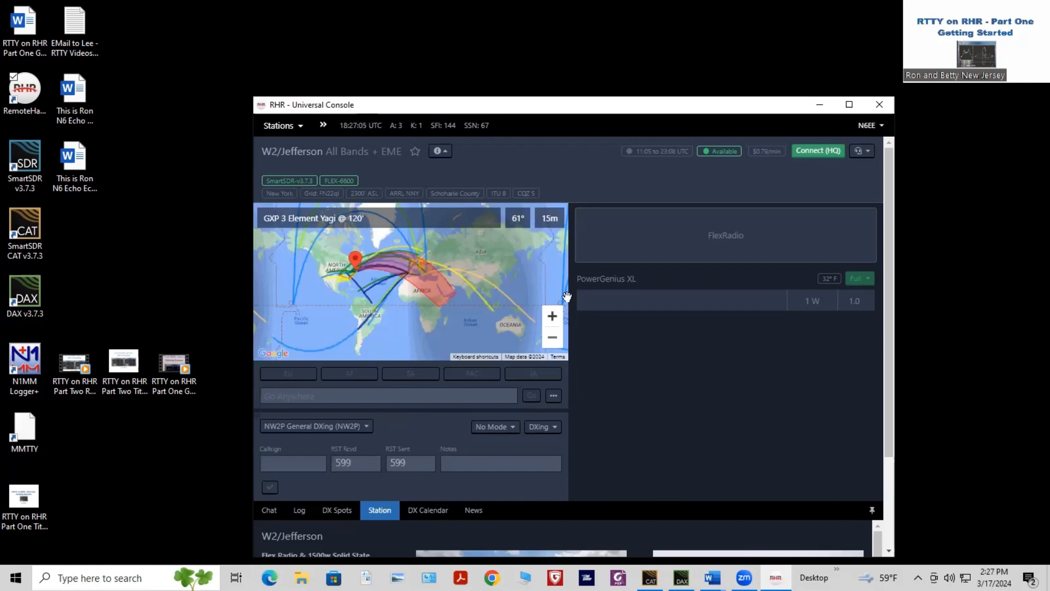
click(817, 150)
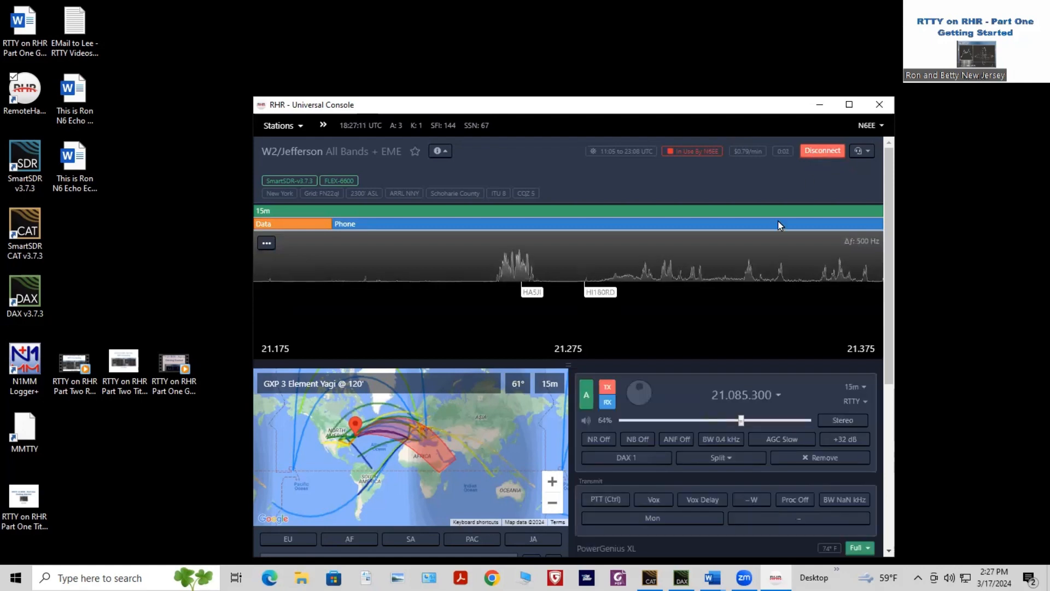
Tune the radio to the 15m RTTY preset frequency, 21.080.000, and set the operating mode to RTTY
click(744, 396)
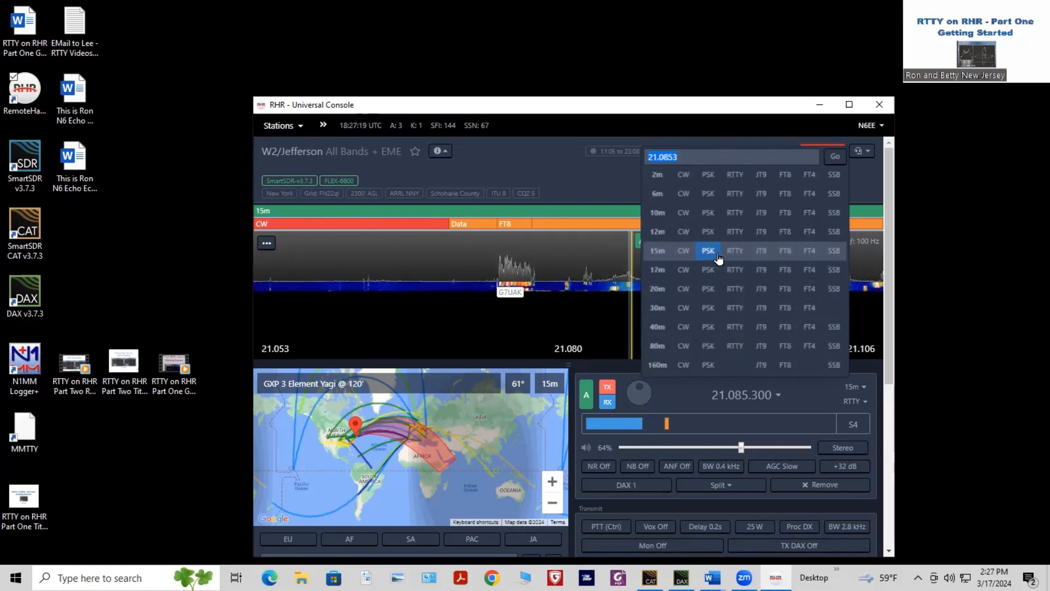
click(736, 251)
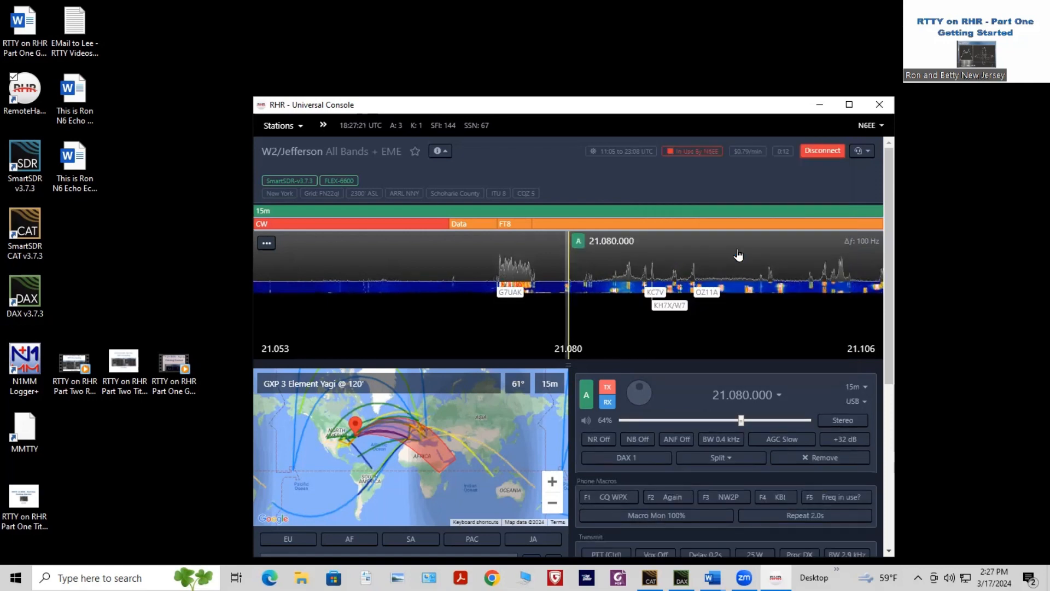
click(854, 403)
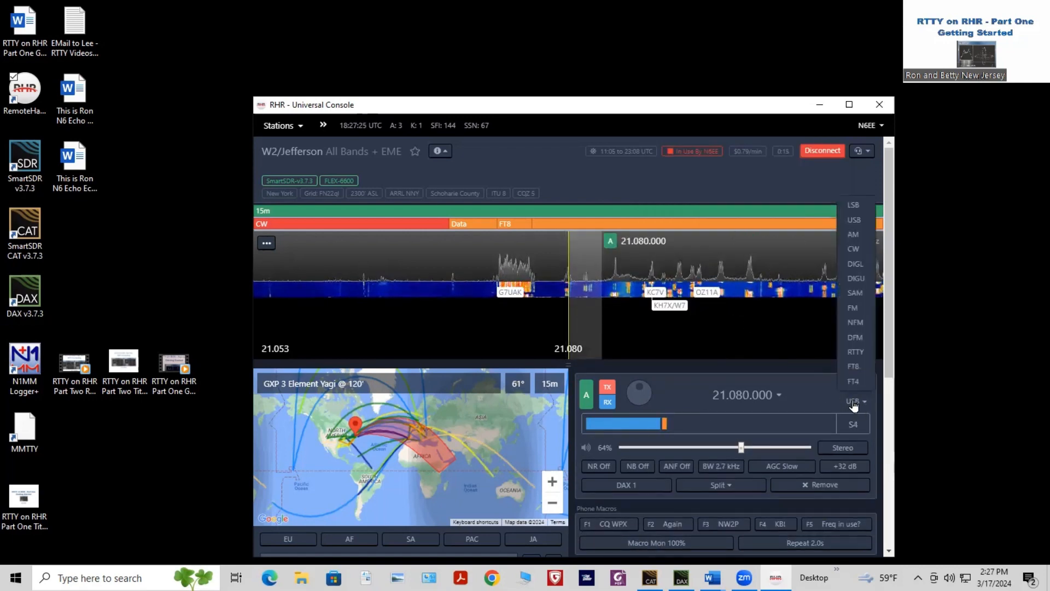
click(856, 352)
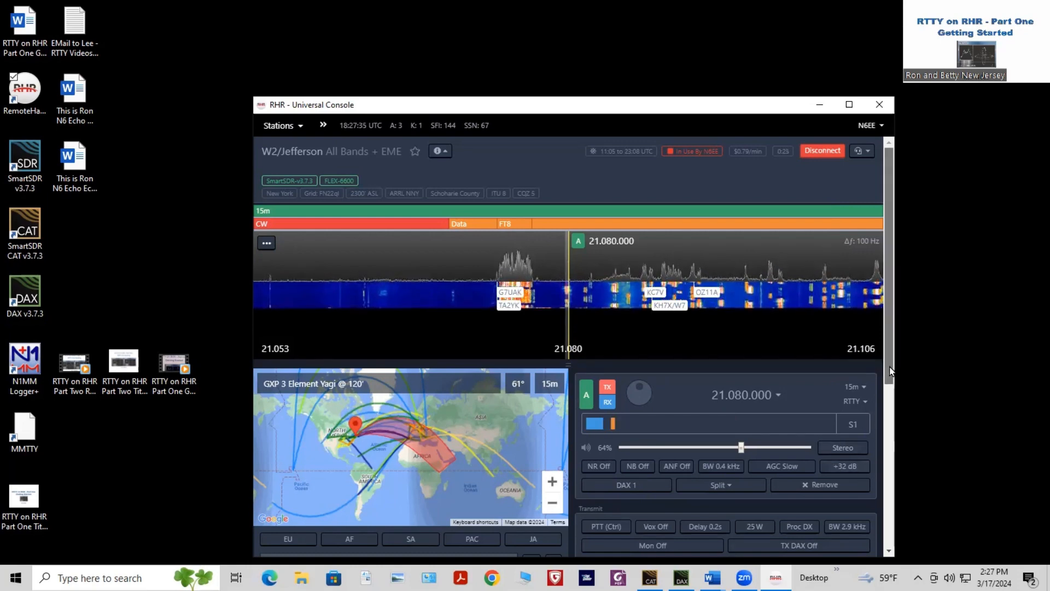
Turn on TX DAX in the transmit settings and set the receiver's AGC speed to Slow
drag(889, 367, 898, 429)
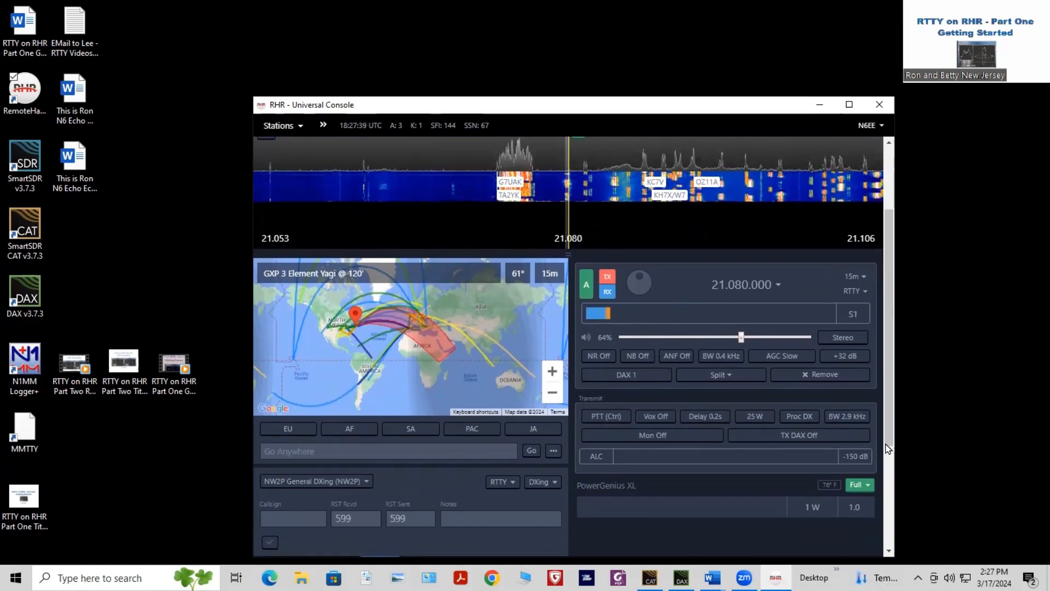
click(815, 436)
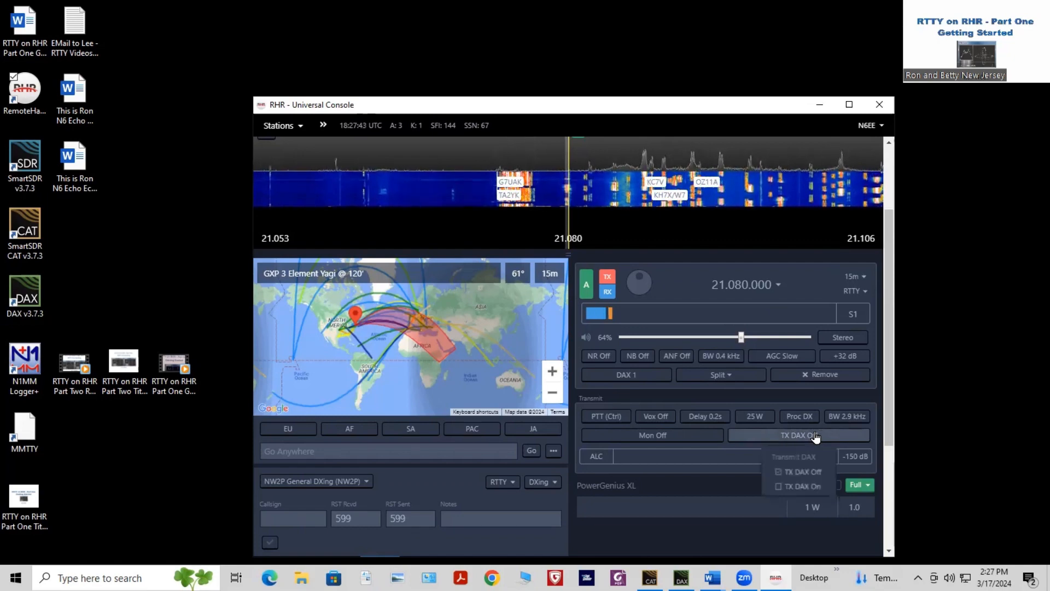
click(784, 486)
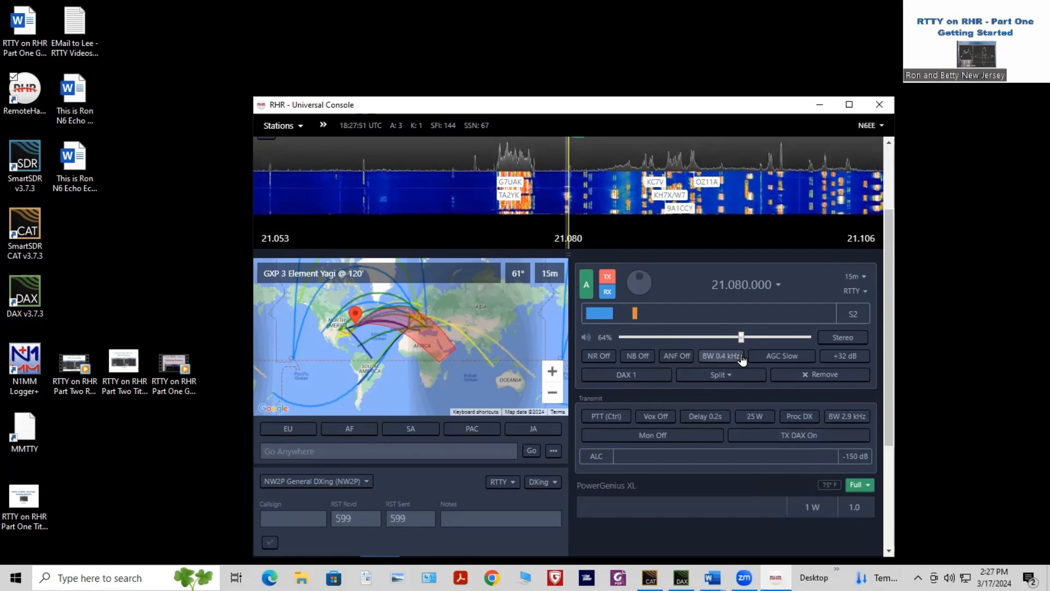
click(777, 358)
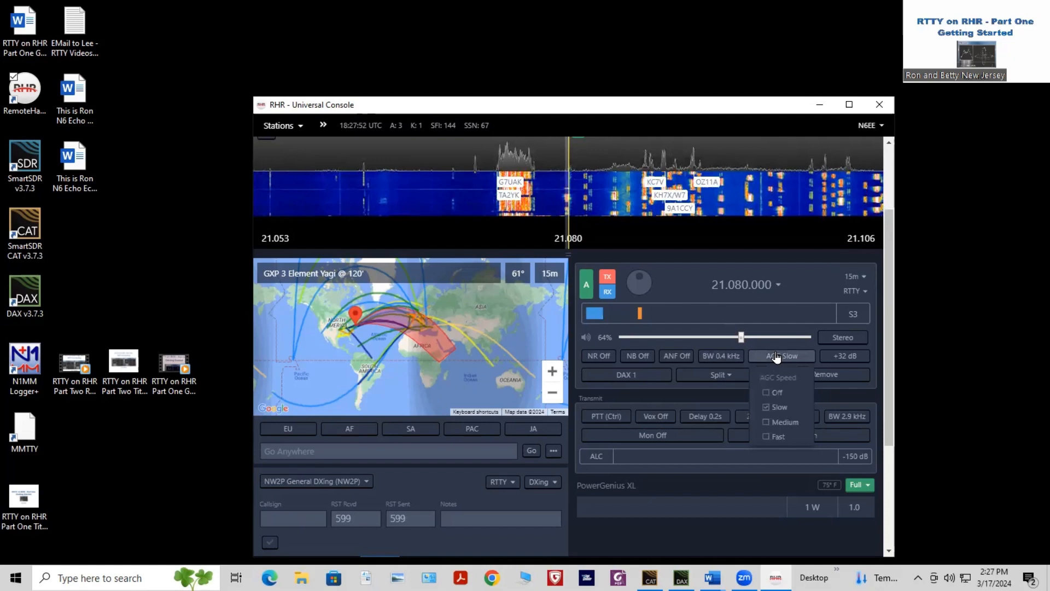
click(781, 408)
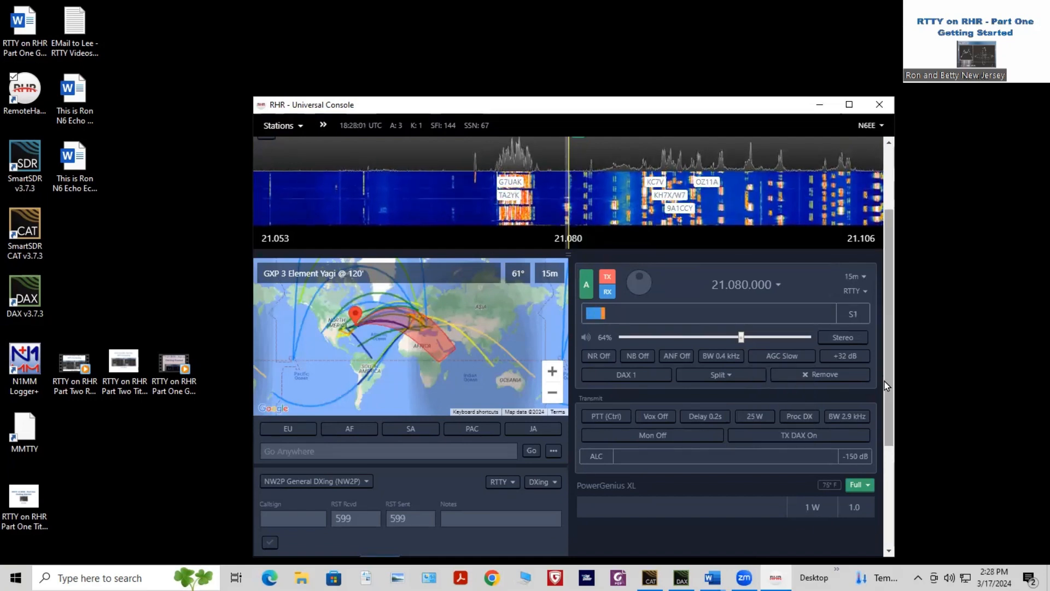
drag(885, 380, 892, 315)
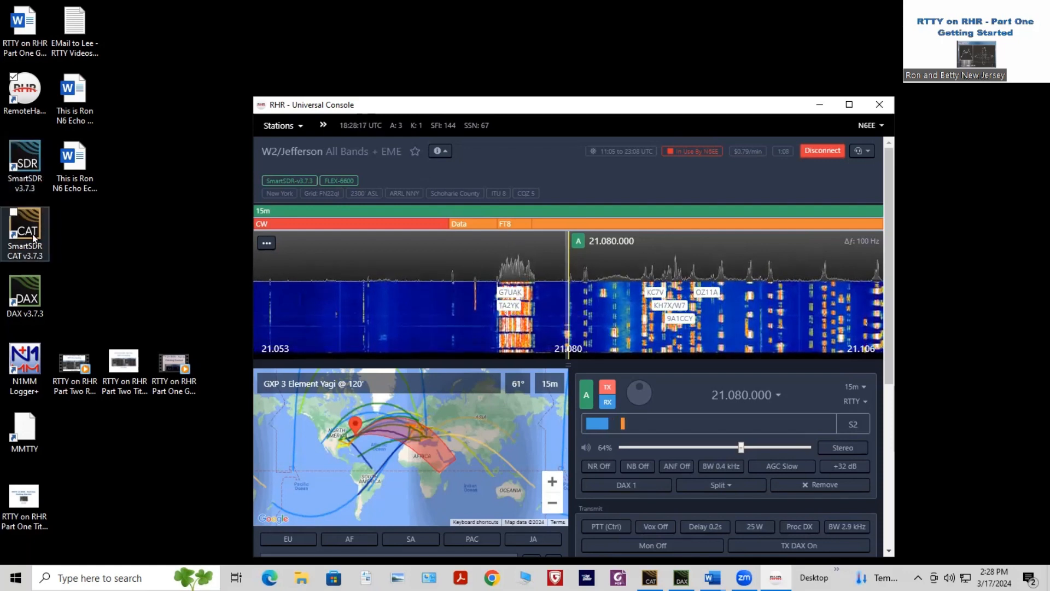
Open SmartSDR CAT, connect it to the W2/Jefferson FLEX-6600 radio, and choose the active WebDX station
click(33, 232)
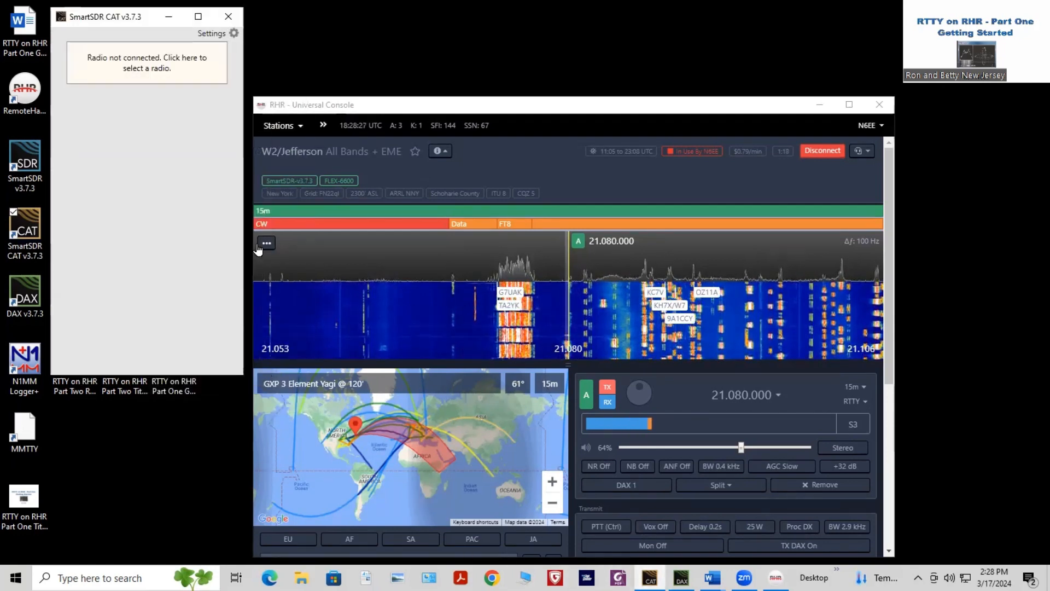
click(164, 64)
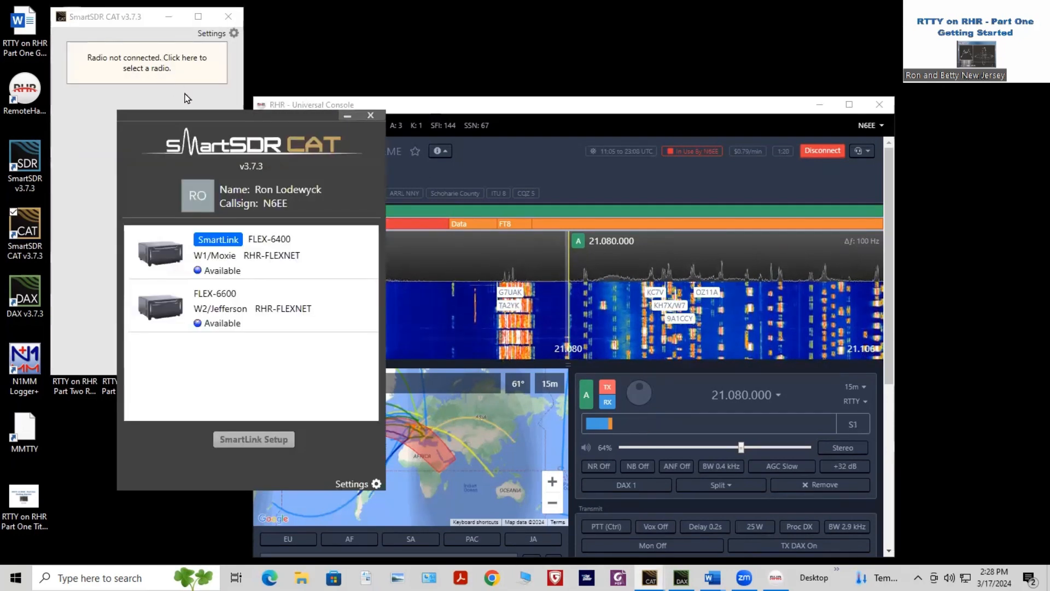
click(237, 303)
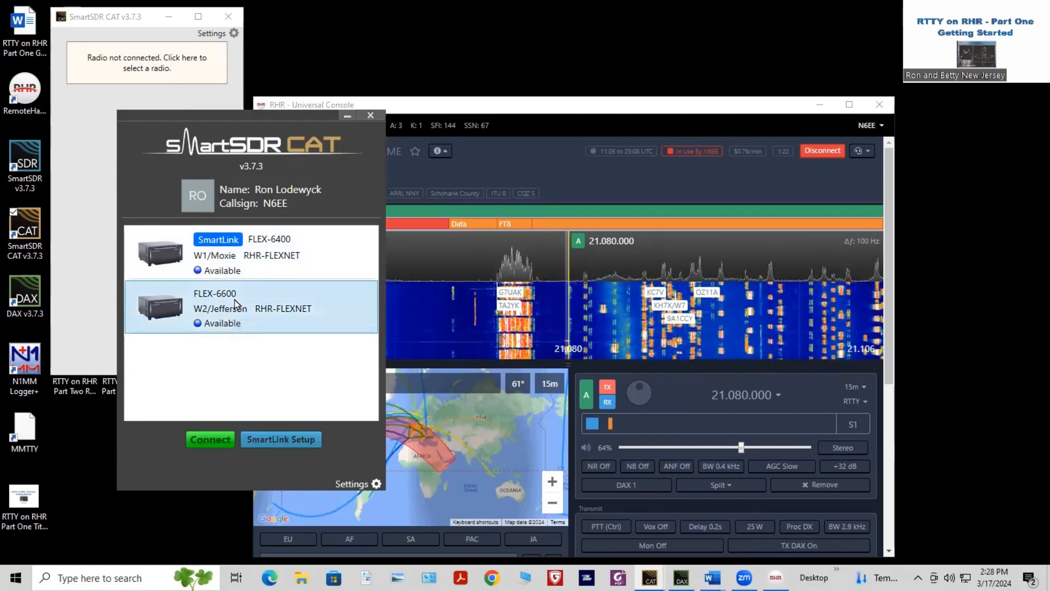
click(215, 439)
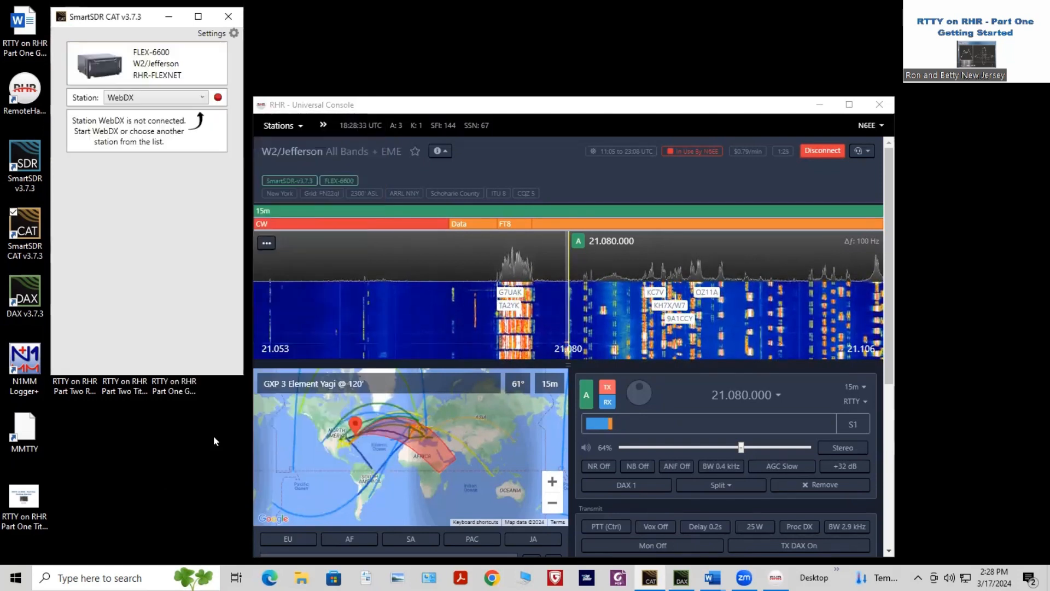
click(137, 102)
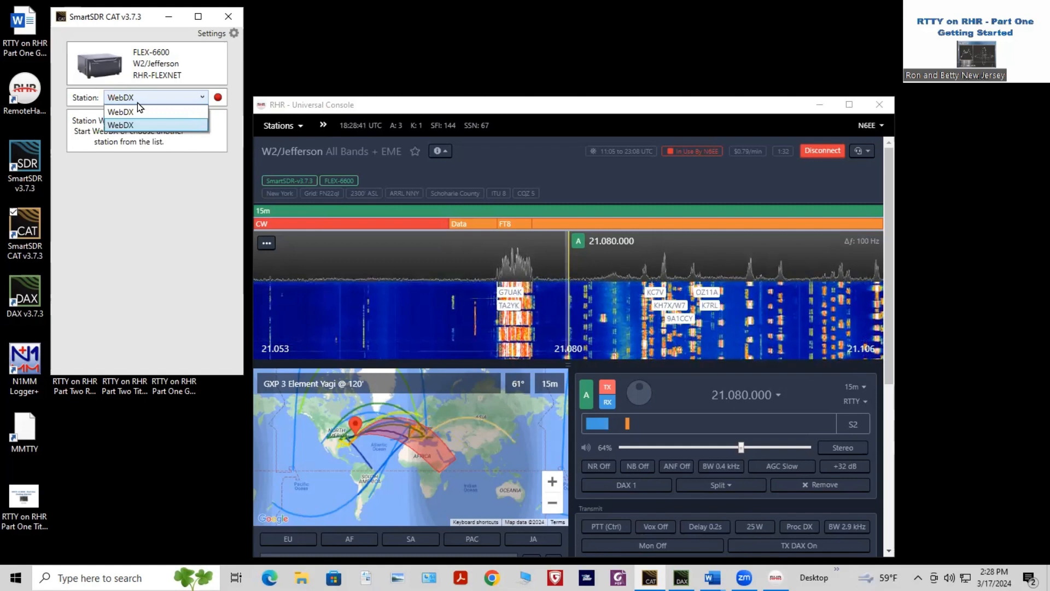
click(134, 124)
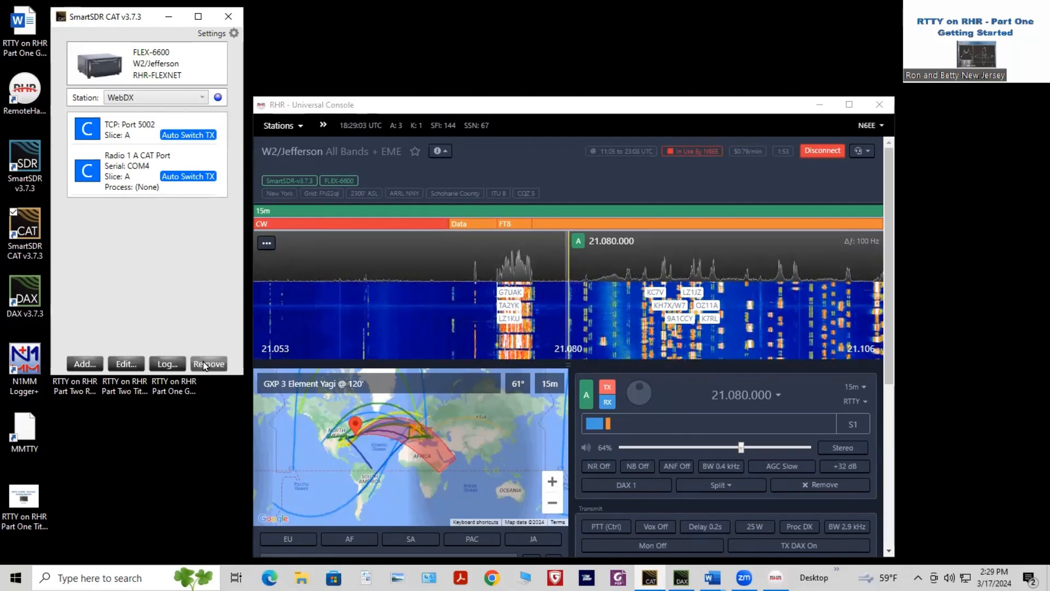
Remove the existing Radio 1 A CAT Port on COM4 from the CAT port list
click(143, 179)
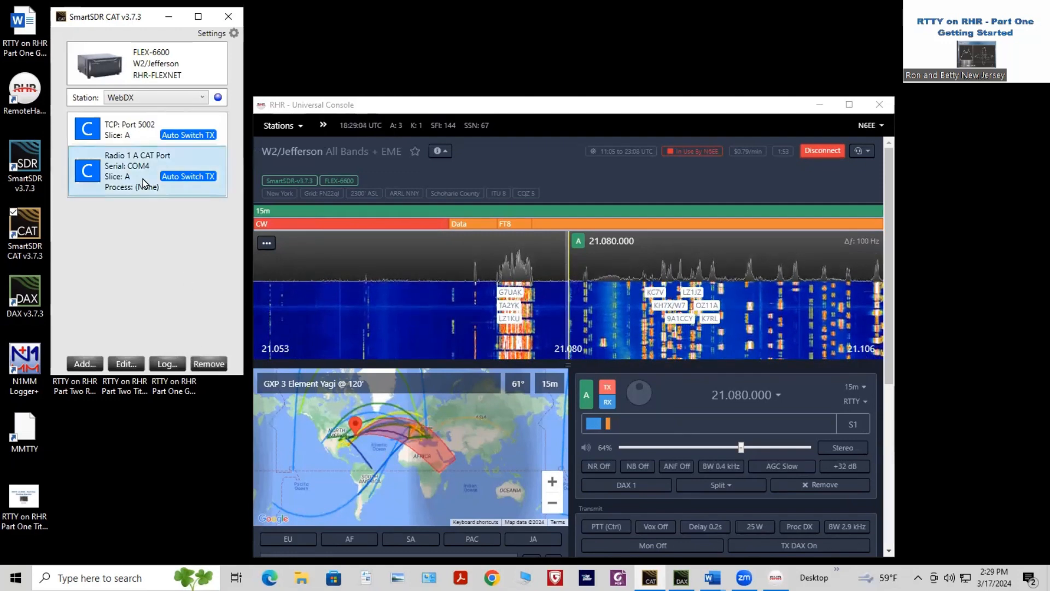
click(209, 363)
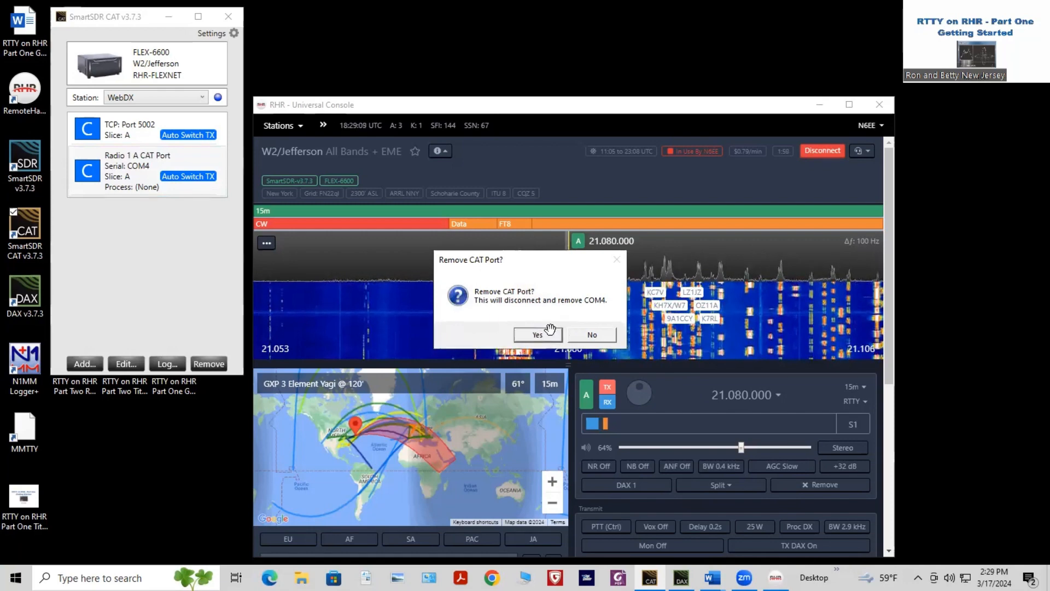
click(547, 334)
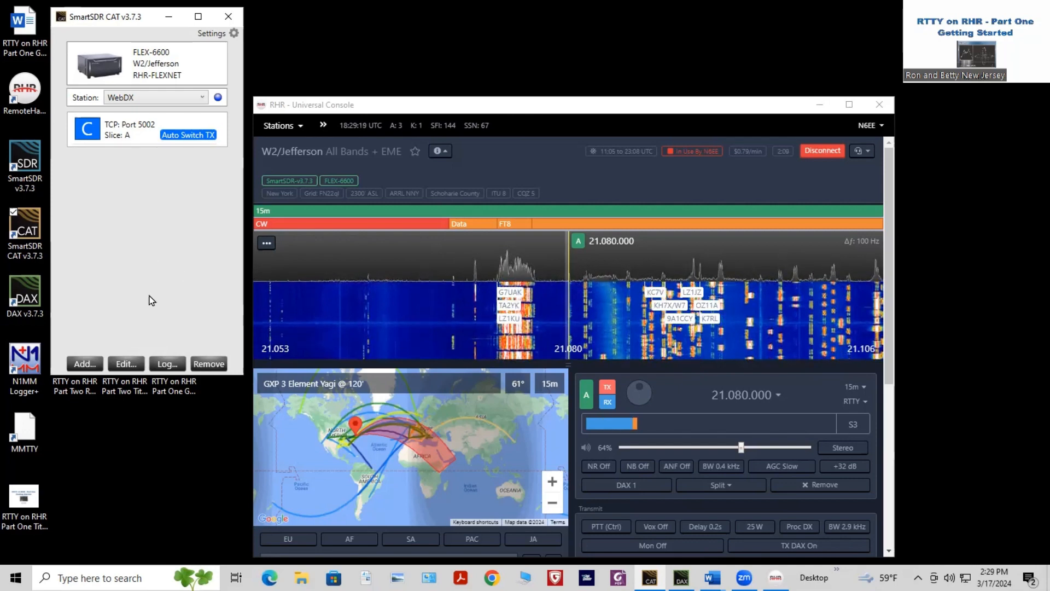
Add a serial CAT port named Radio 1 with VFO A slice A, save it, and minimize SmartSDR CAT
click(85, 363)
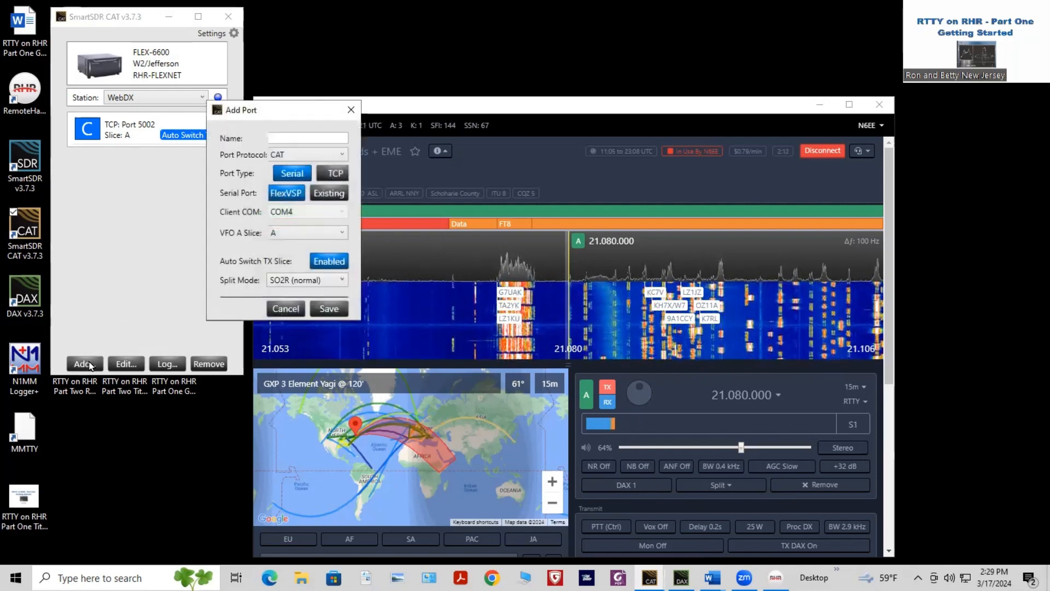
click(287, 136)
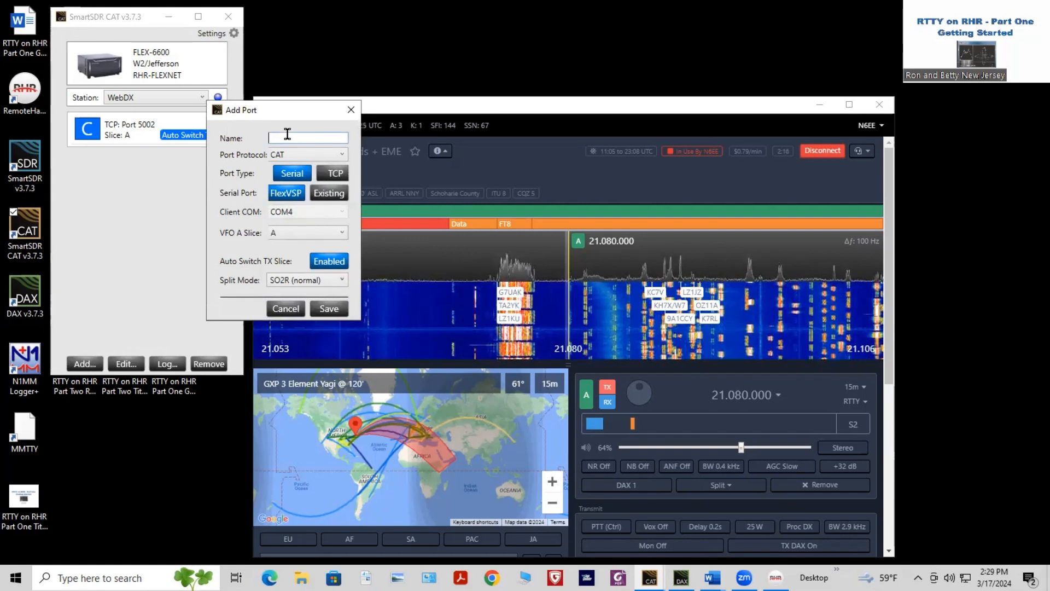
text(Radio 1)
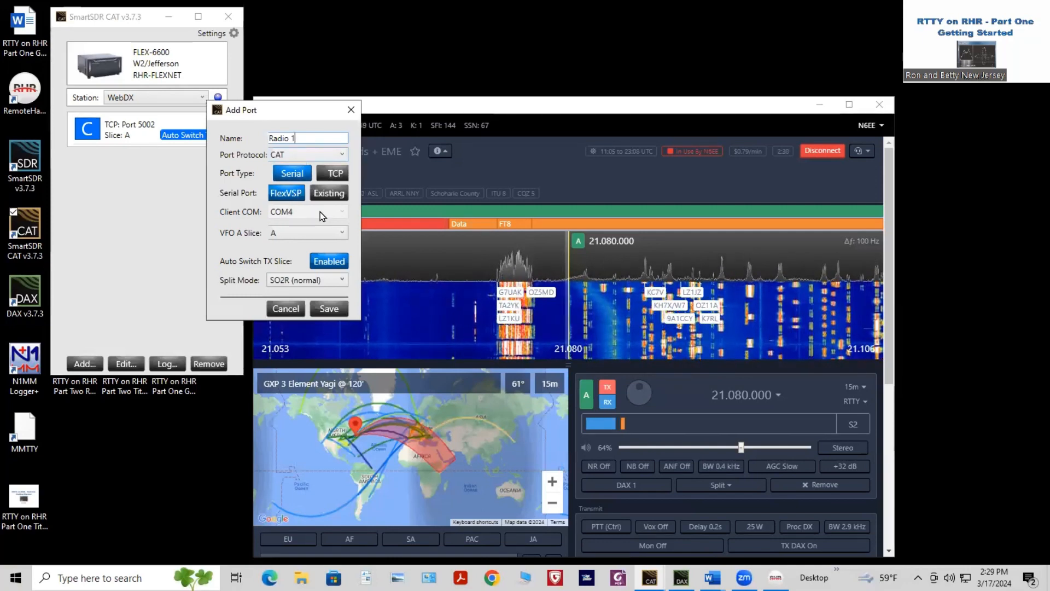
click(300, 231)
click(301, 232)
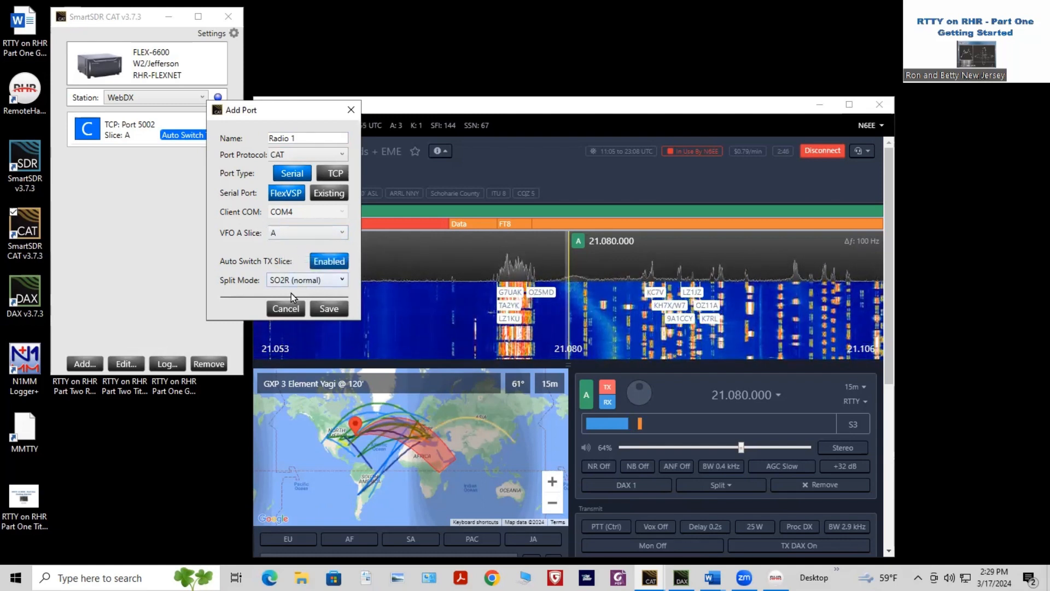
click(330, 310)
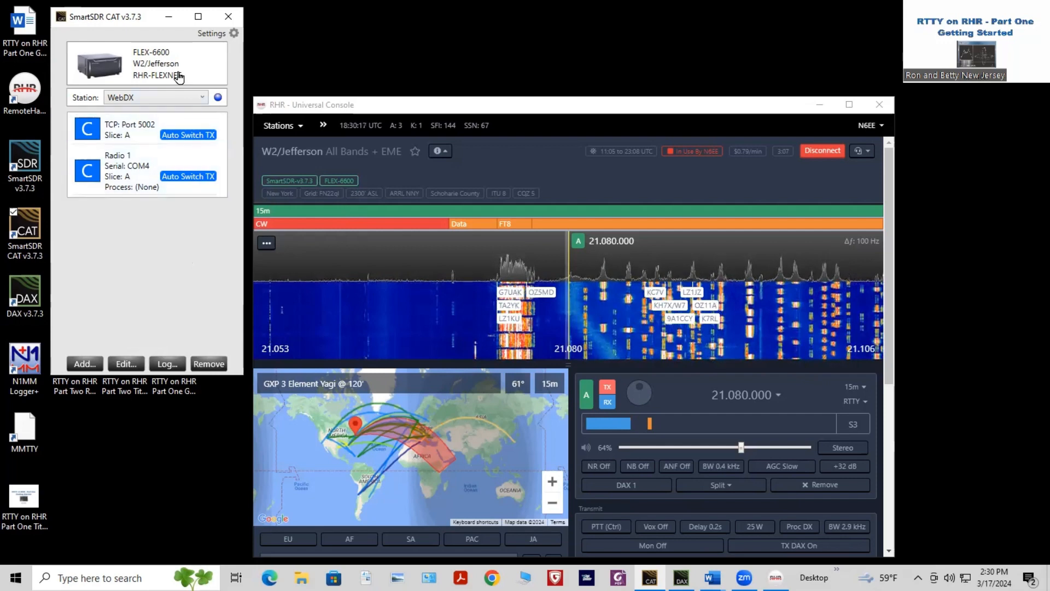
click(168, 17)
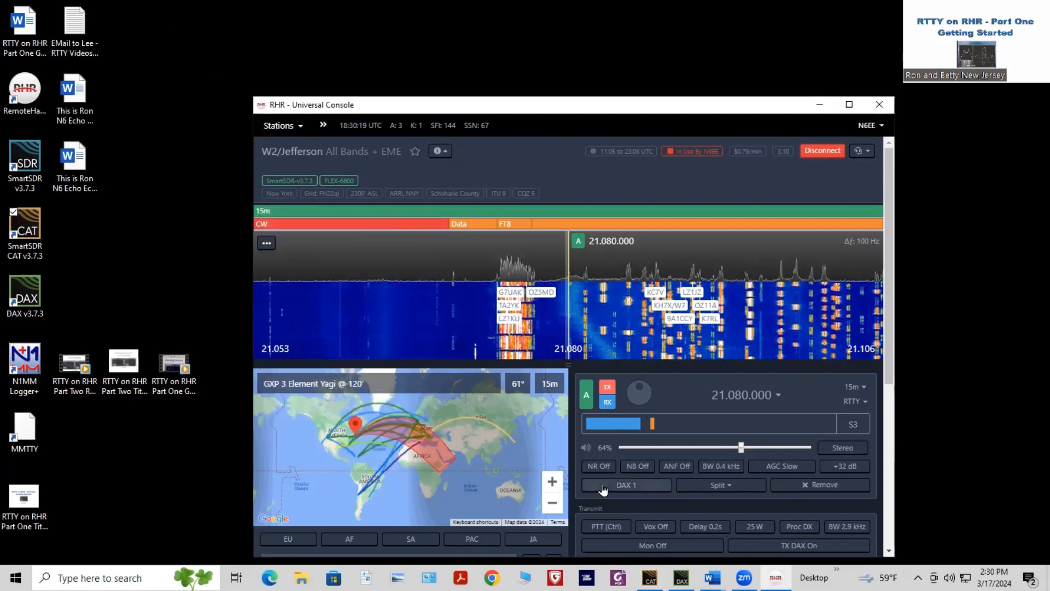
Switch to SmartSDR DAX and connect it to the W2/Jefferson FLEX-6600 radio
click(682, 578)
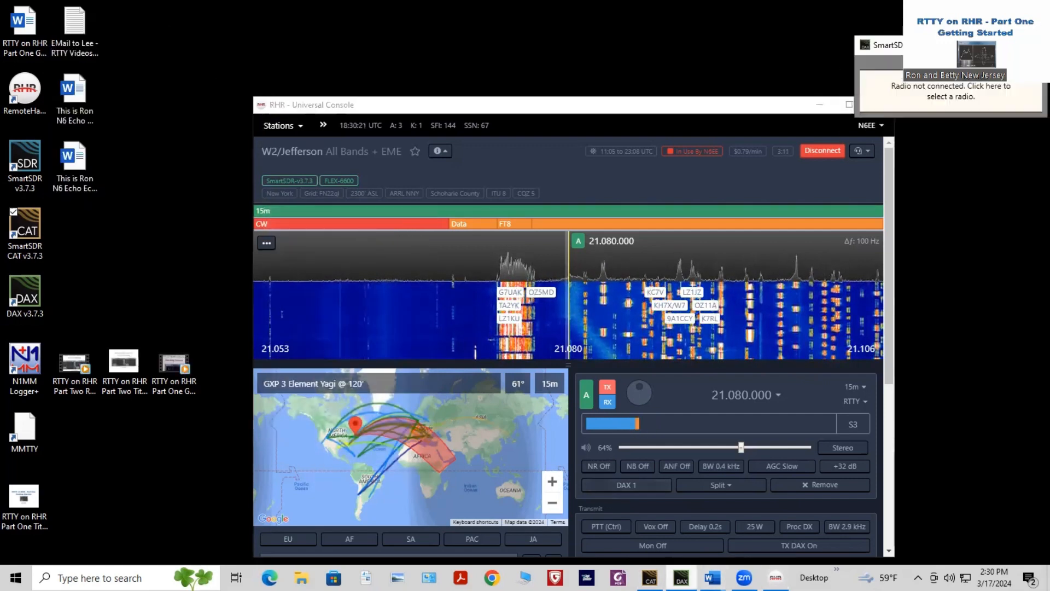
click(934, 103)
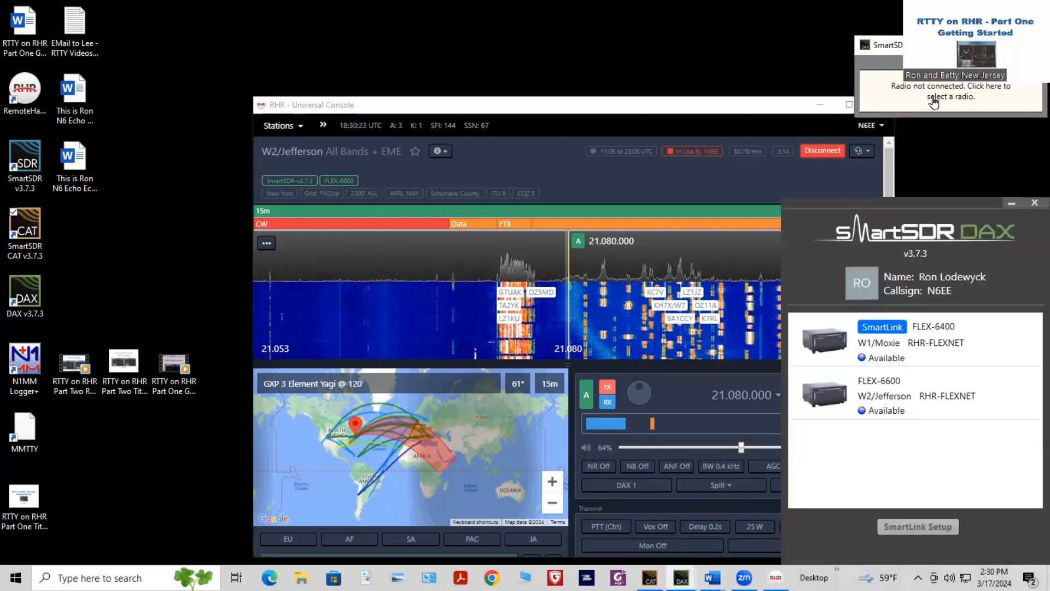
click(910, 397)
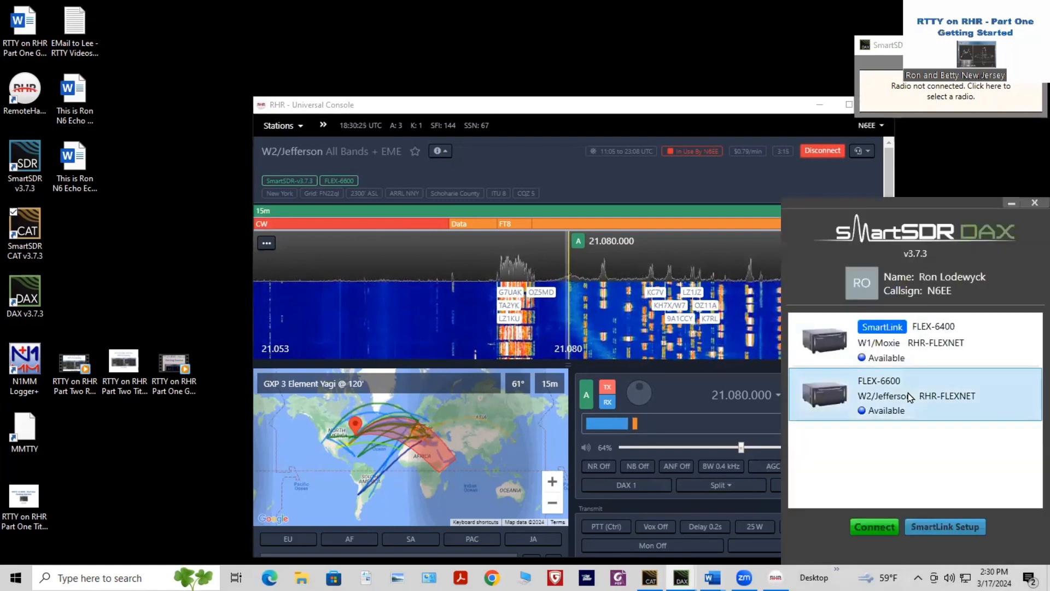
click(876, 527)
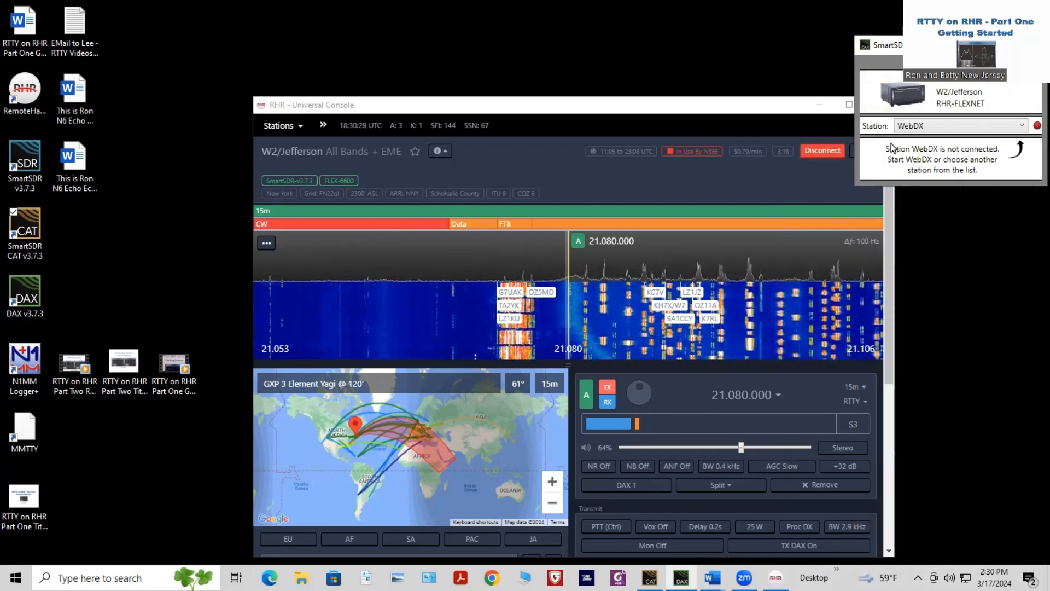
Select the active WebDX station for DAX and minimize the SmartSDR DAX window
click(941, 123)
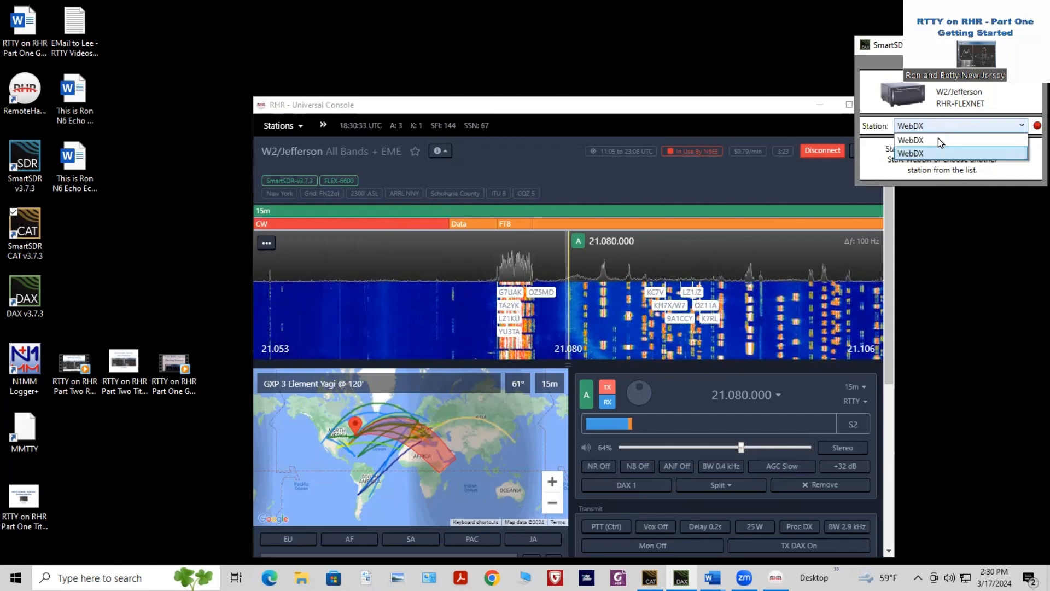
click(938, 140)
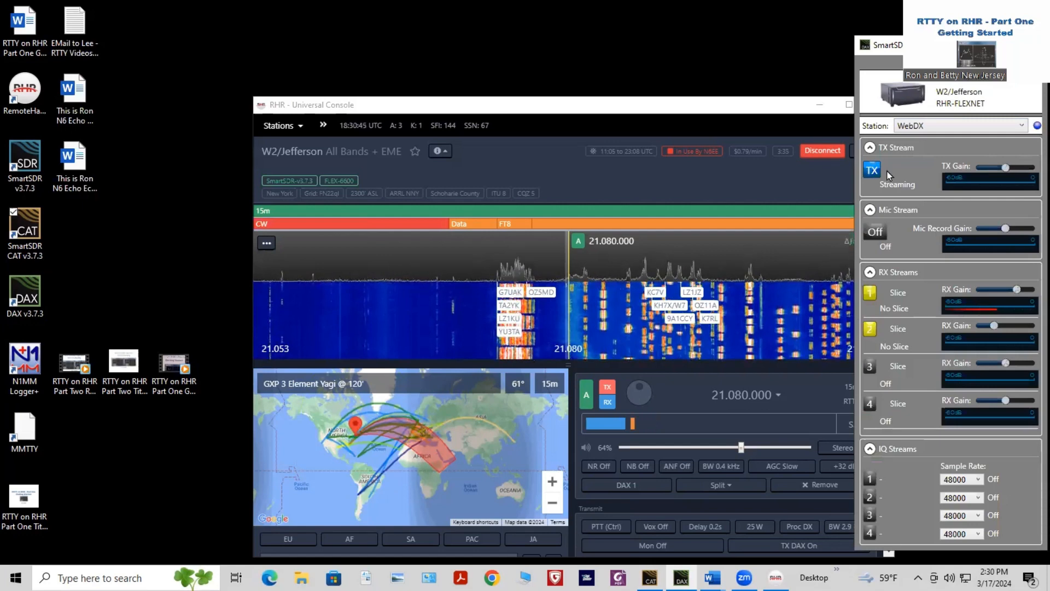
click(973, 45)
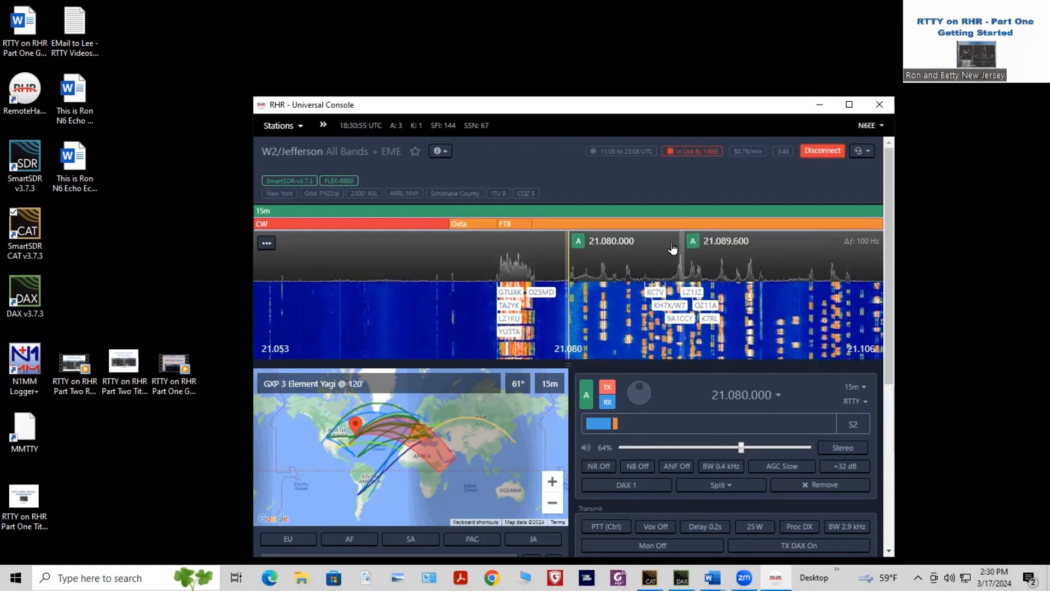
Launch MMTTY from the desktop and create the missing log file
click(27, 423)
double_click(27, 423)
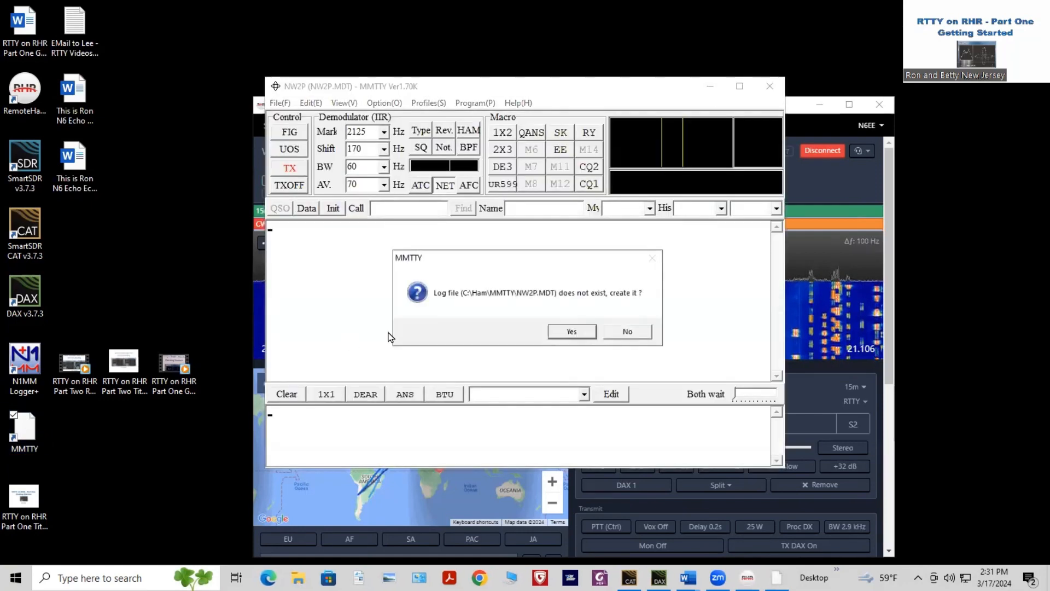
click(573, 331)
click(589, 332)
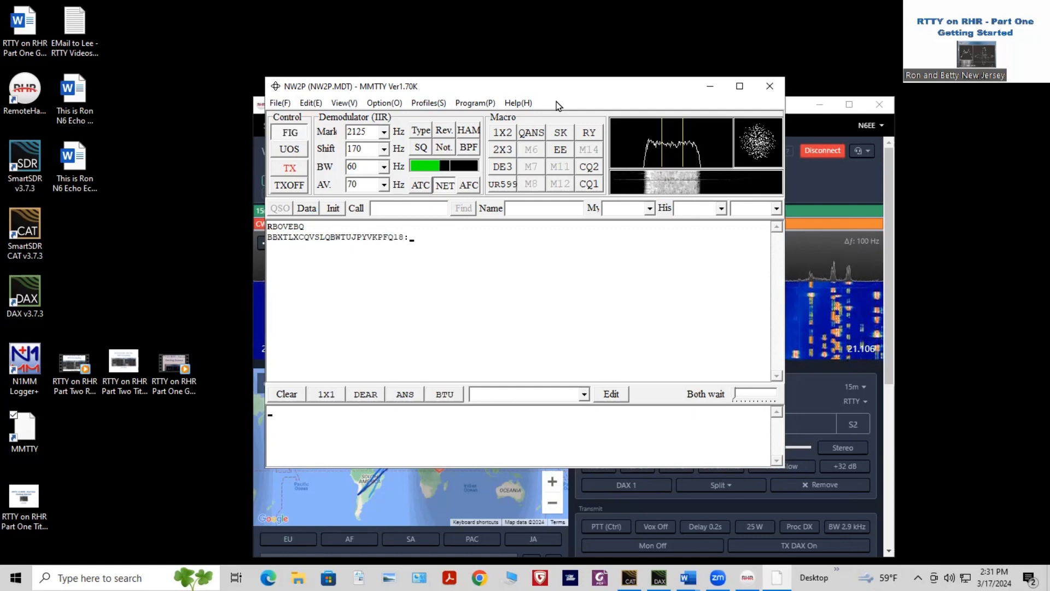
Open the MMTTY setup and examine the PTT & FSK port, the Tx Port type and the reception and transmission sound cards
click(384, 104)
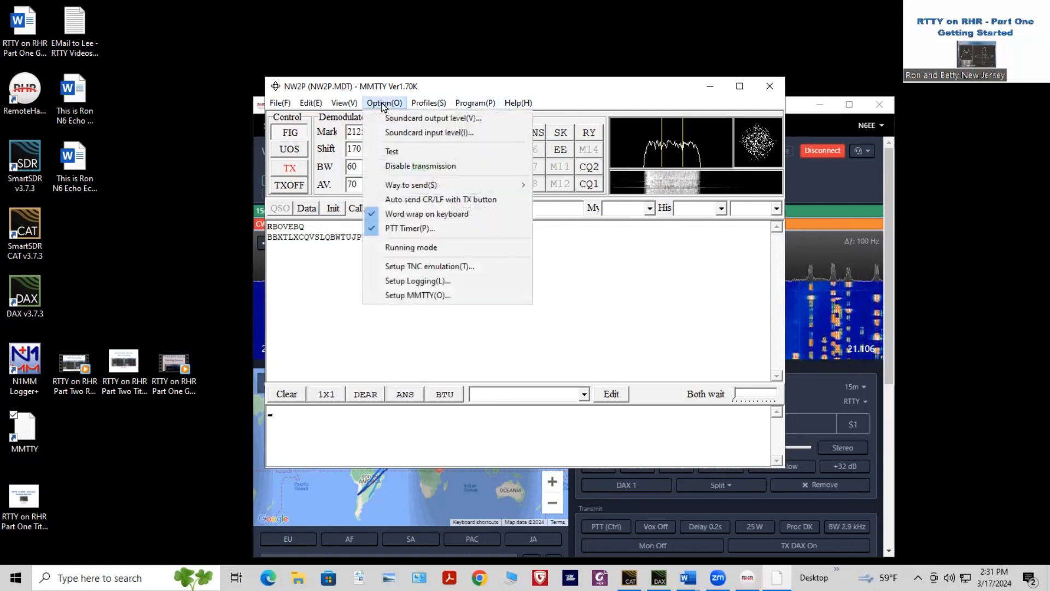
click(413, 294)
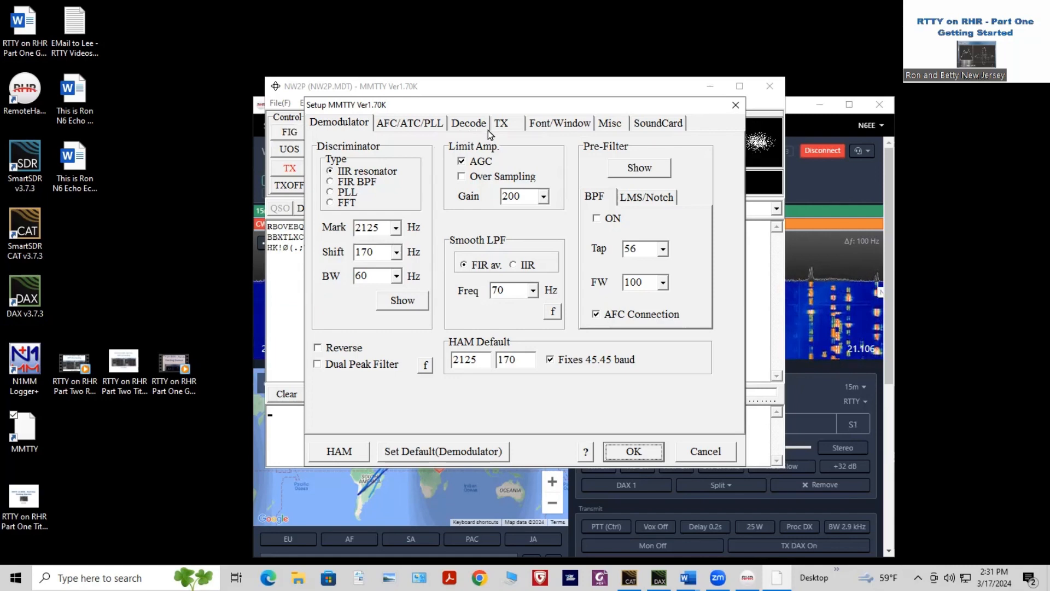
click(507, 126)
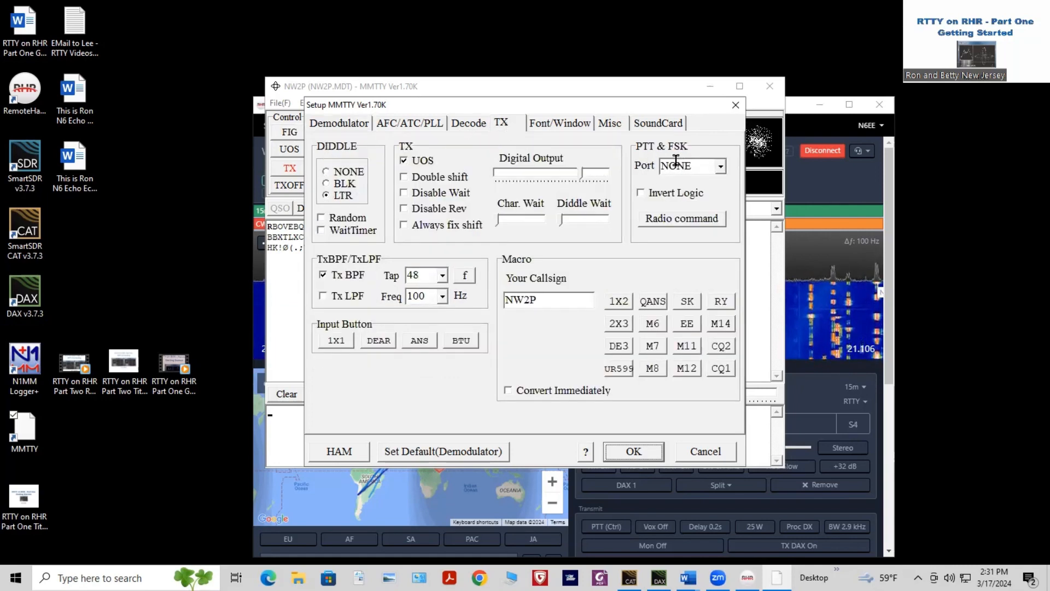
click(611, 125)
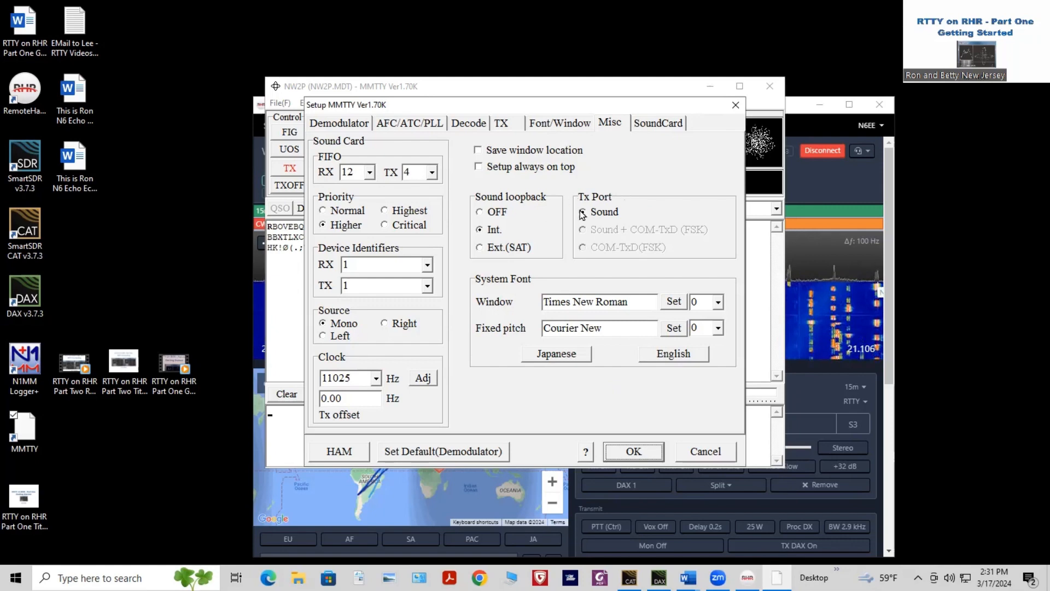
click(656, 125)
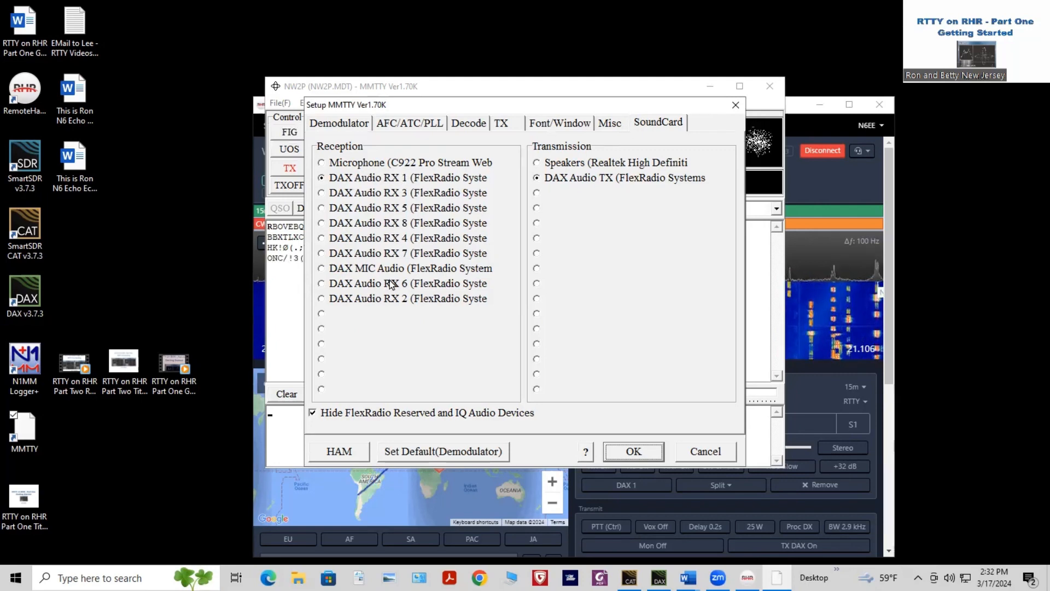
Reveal the FlexRadio reserved and IQ audio devices in the sound card lists, hide them again, and accept the MMTTY setup
click(313, 413)
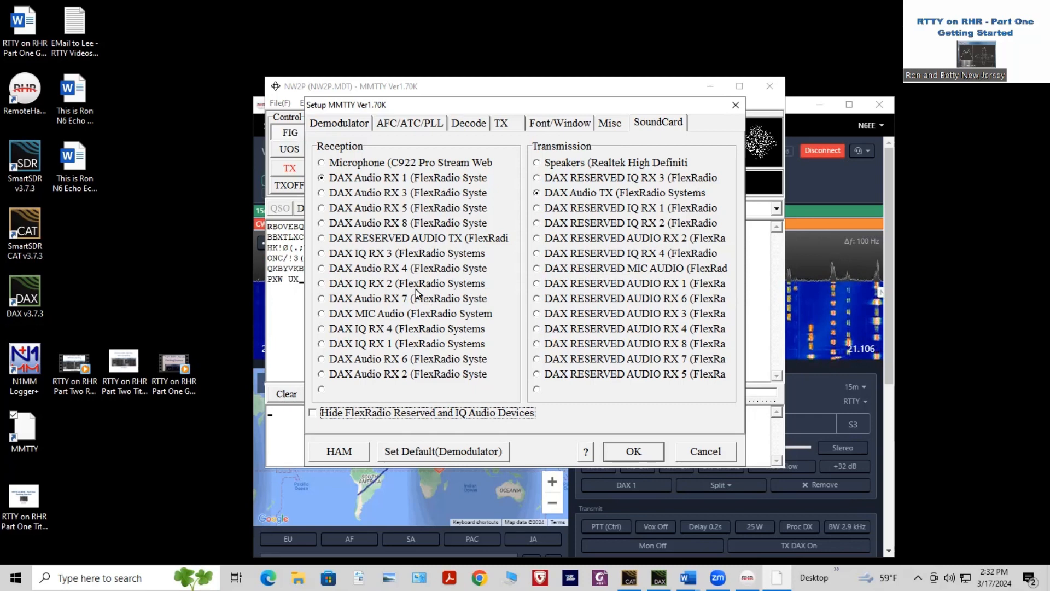
click(314, 412)
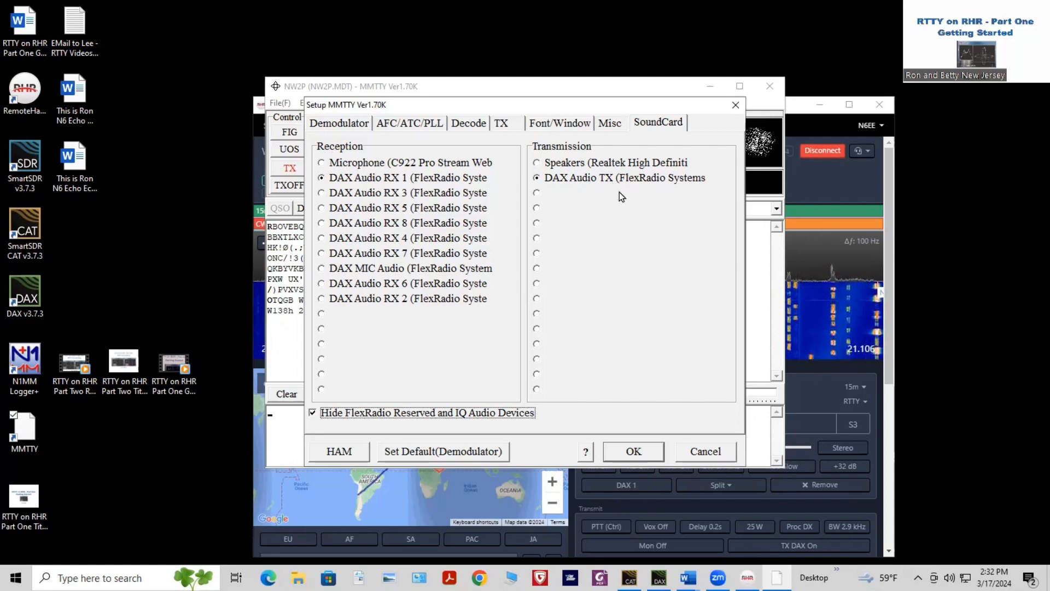
click(642, 451)
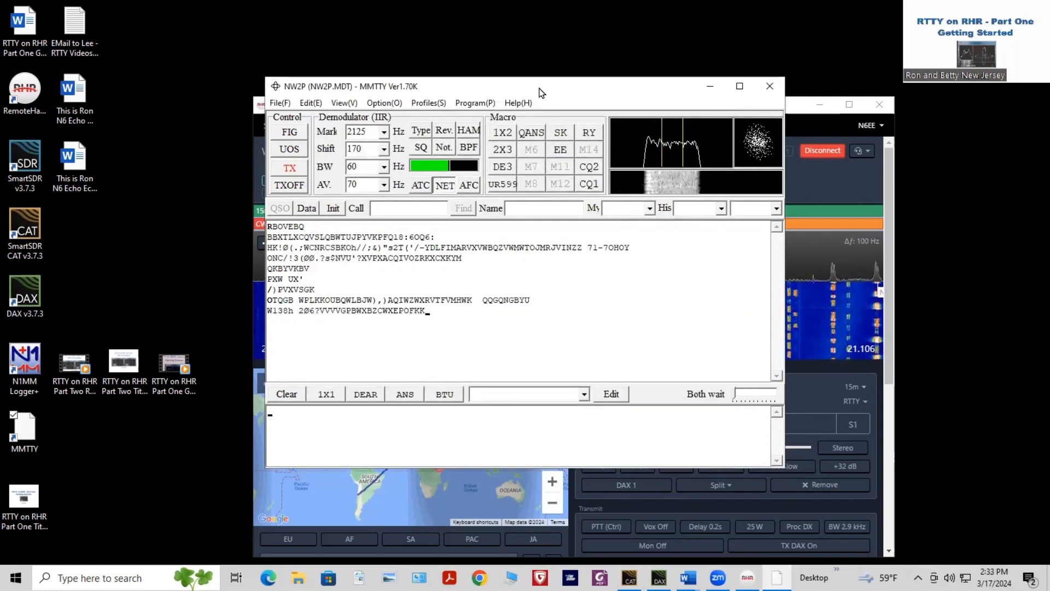
Move MMTTY aside and tune slice A in the RHR console to the RTTY signal at 21.105.920
drag(391, 74, 241, 53)
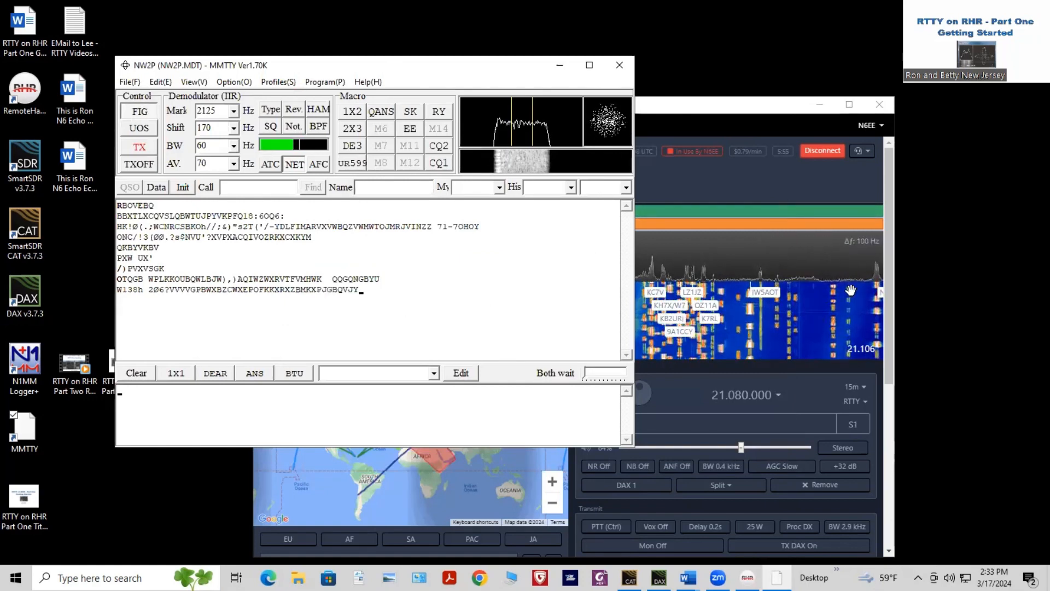
drag(809, 297, 747, 296)
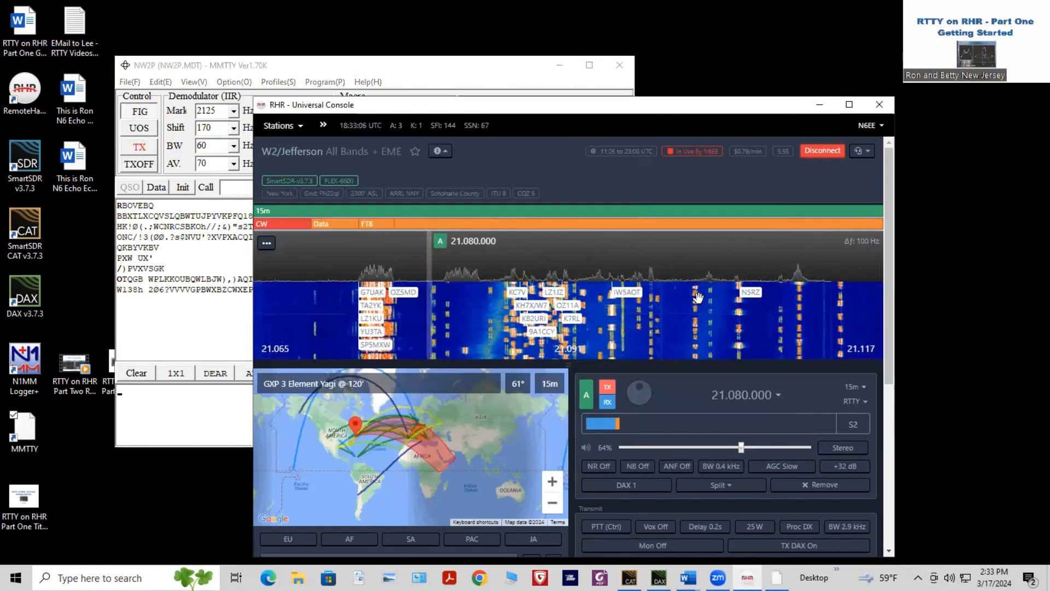
click(739, 276)
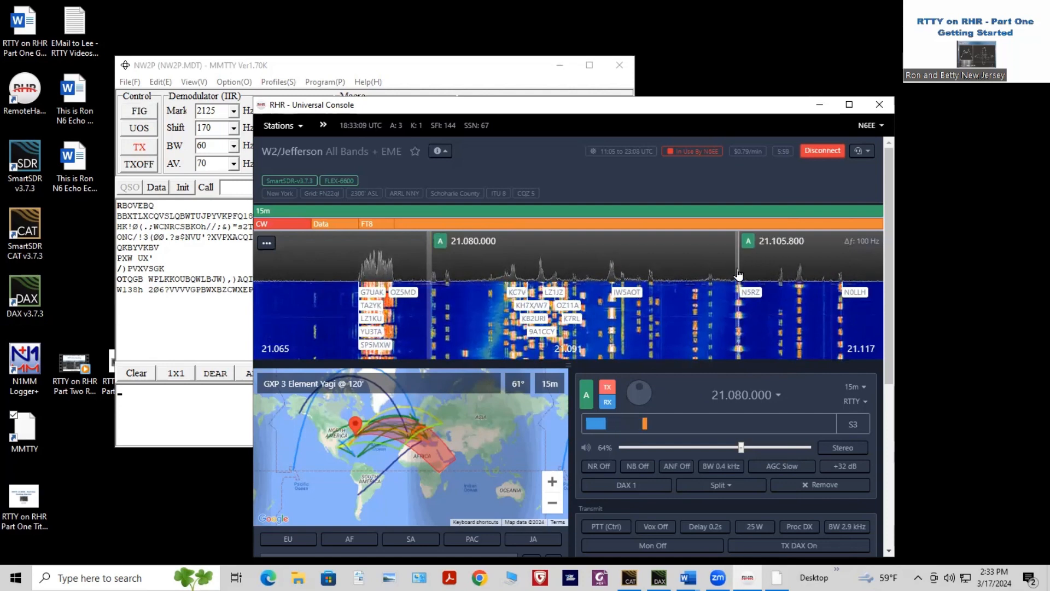
scroll(738, 271, up, 5)
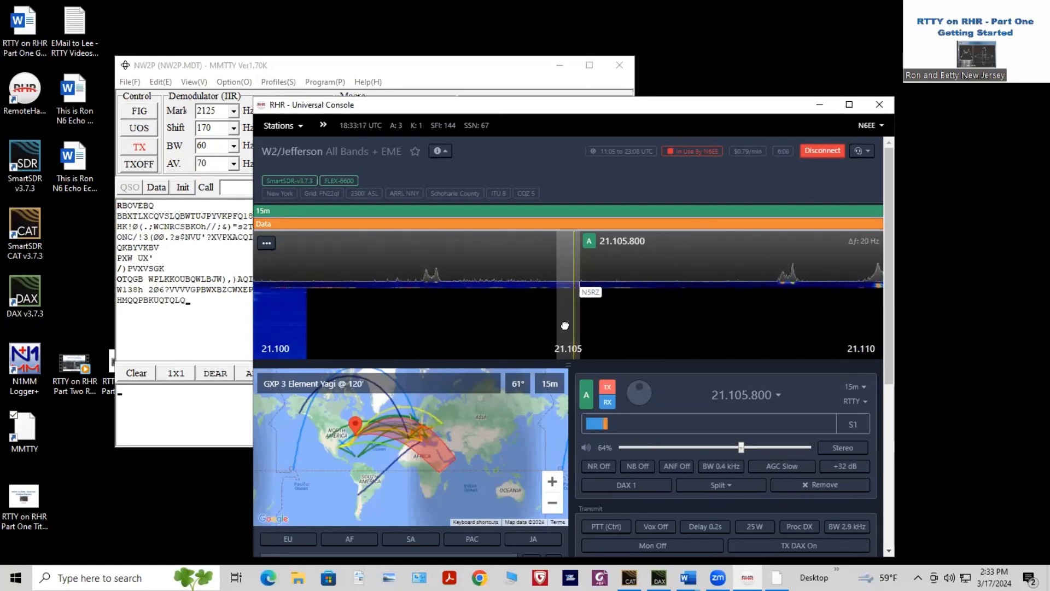
mouse_move(565, 326)
mouse_down()
mouse_move(397, 324)
mouse_move(598, 336)
mouse_move(575, 336)
mouse_up()
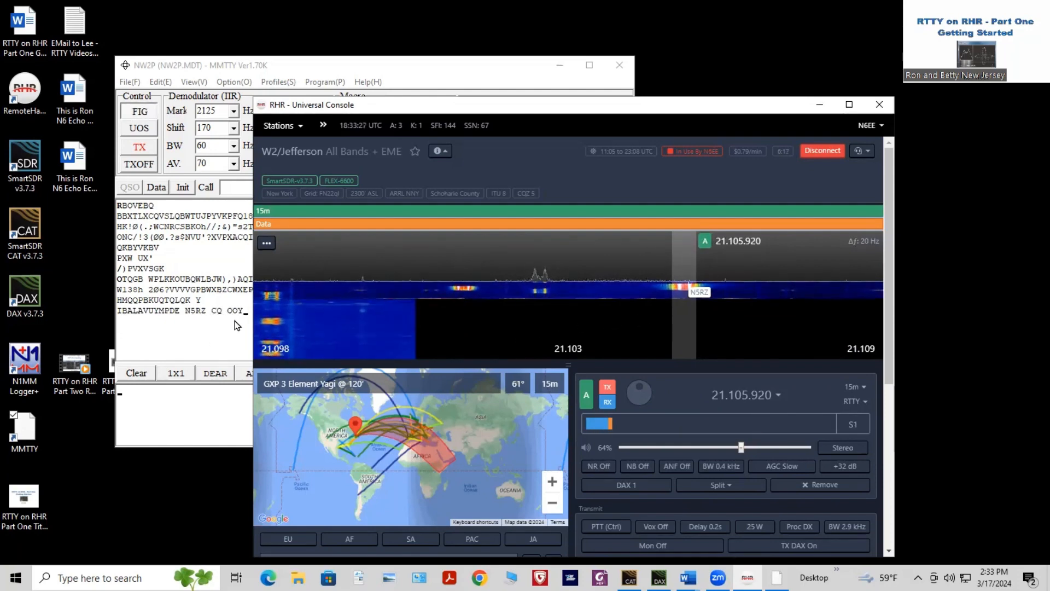
Close MMTTY, launch N1MM Logger+, and close its DI-1 RTTY digital interface window
click(441, 75)
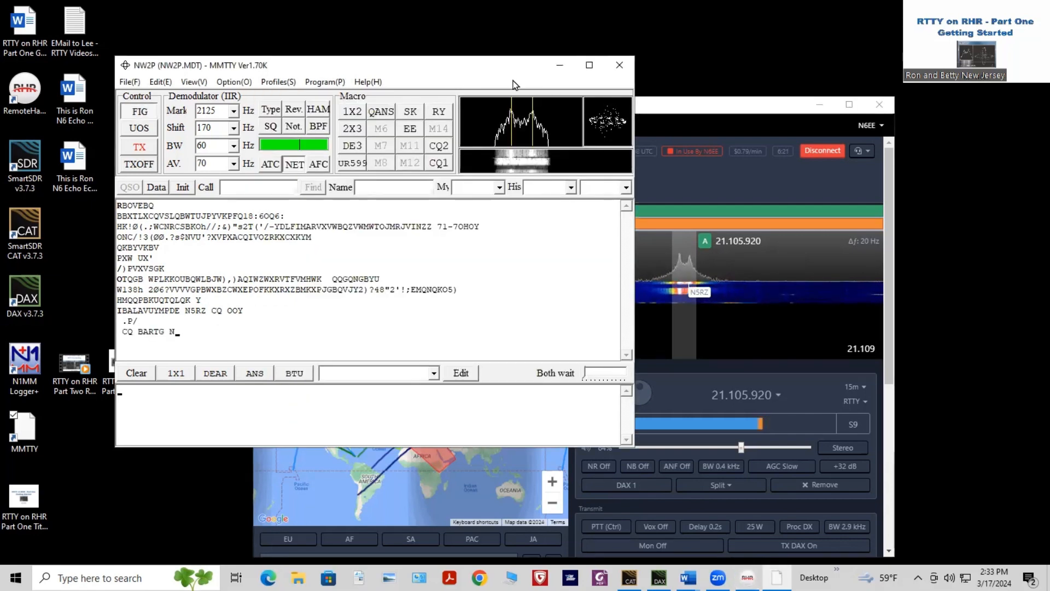
click(619, 65)
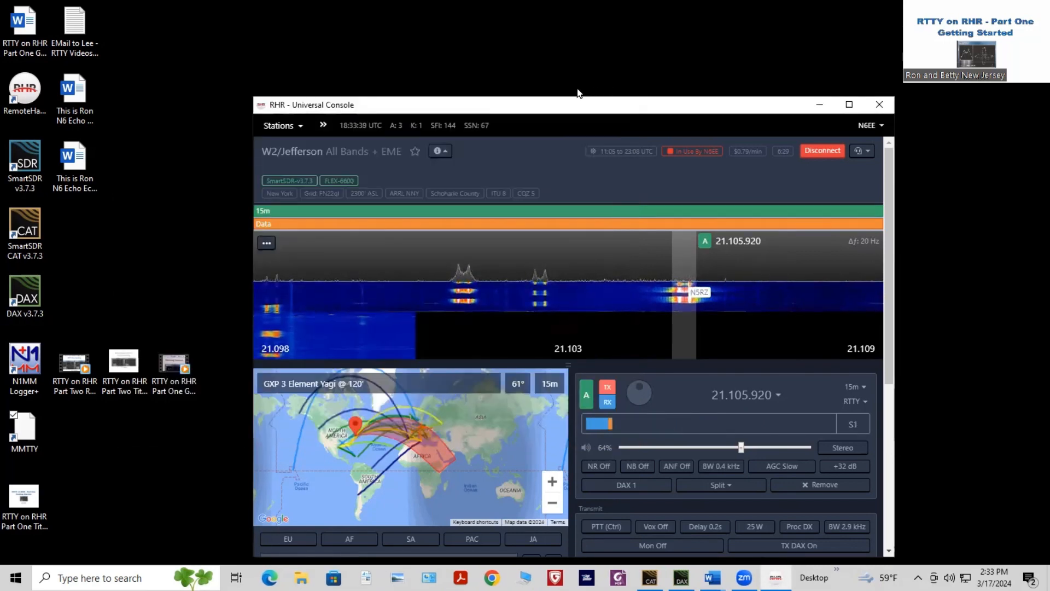
click(20, 361)
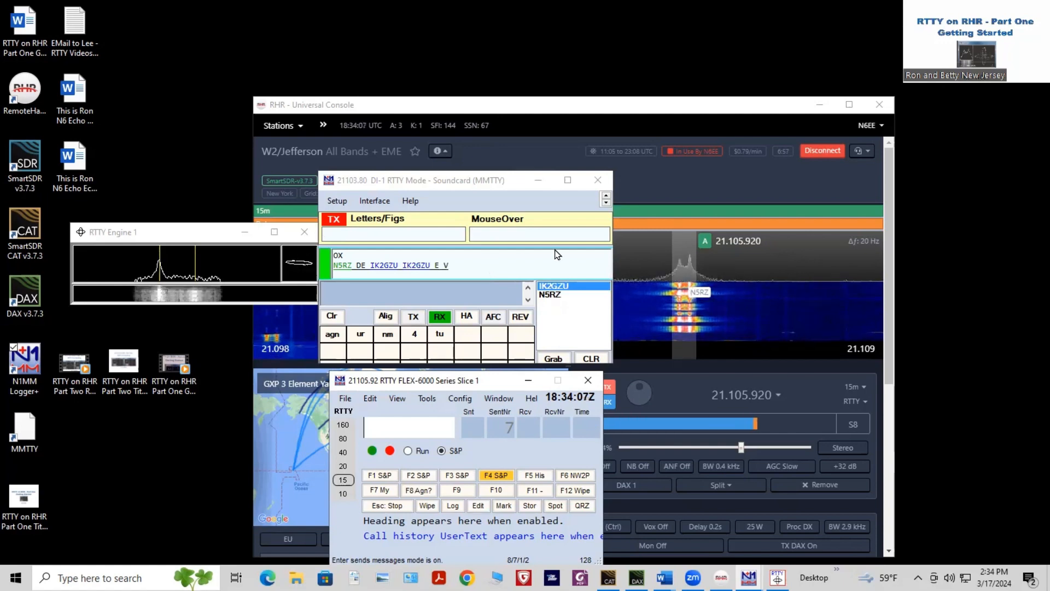
click(599, 181)
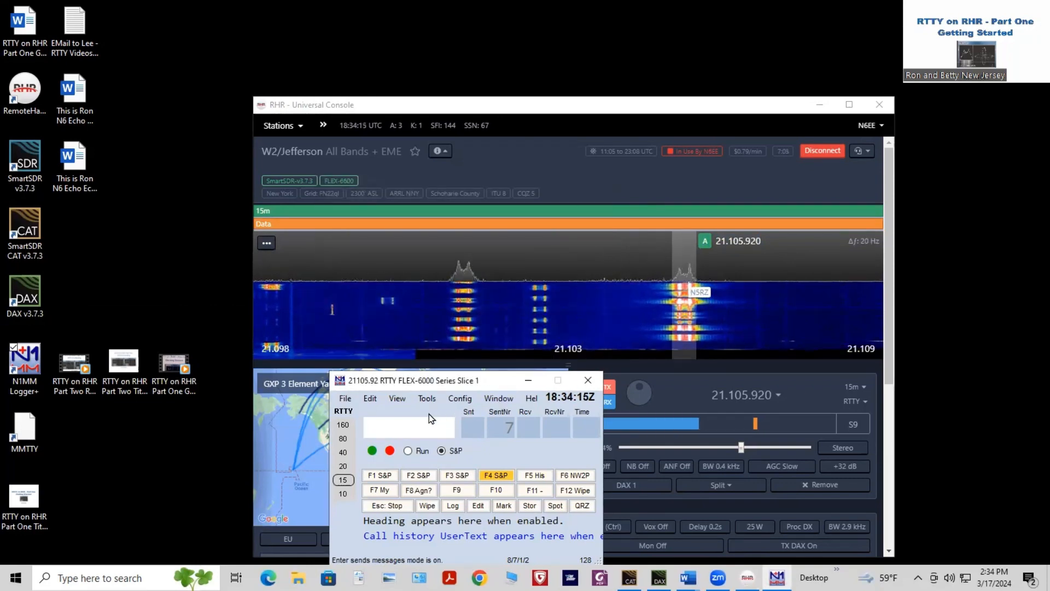
Open the N1MM Logger+ port configuration and check the first row's port and radio type against the SmartSDR CAT serial port
click(466, 401)
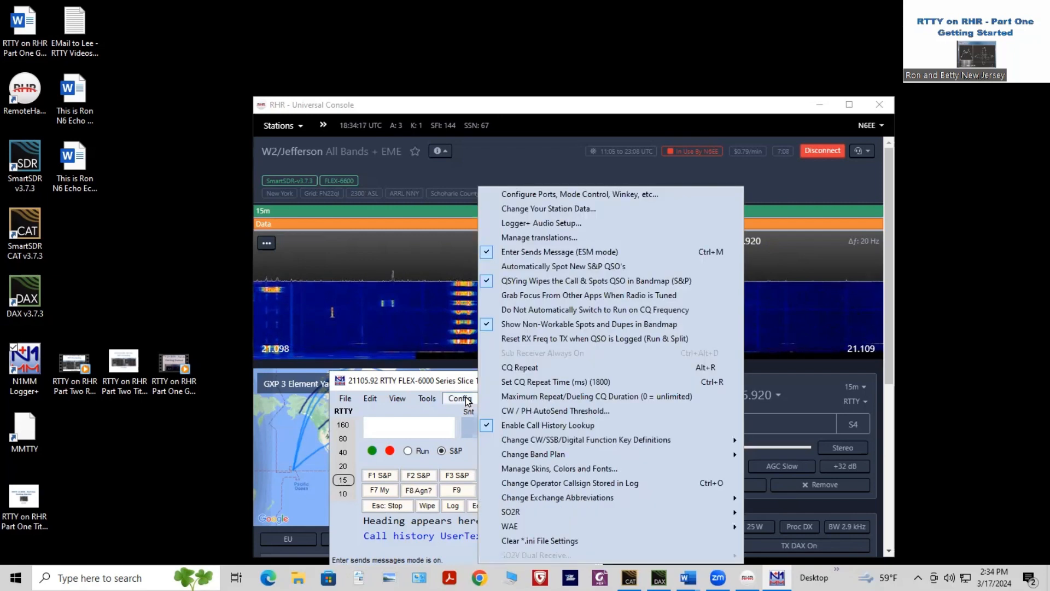
click(550, 196)
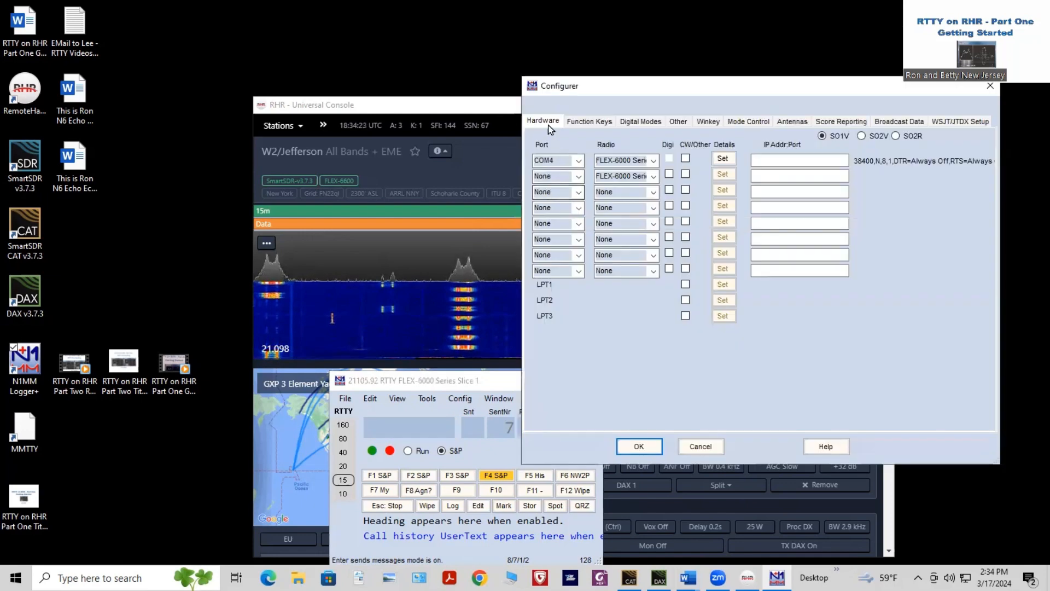
click(579, 159)
click(578, 158)
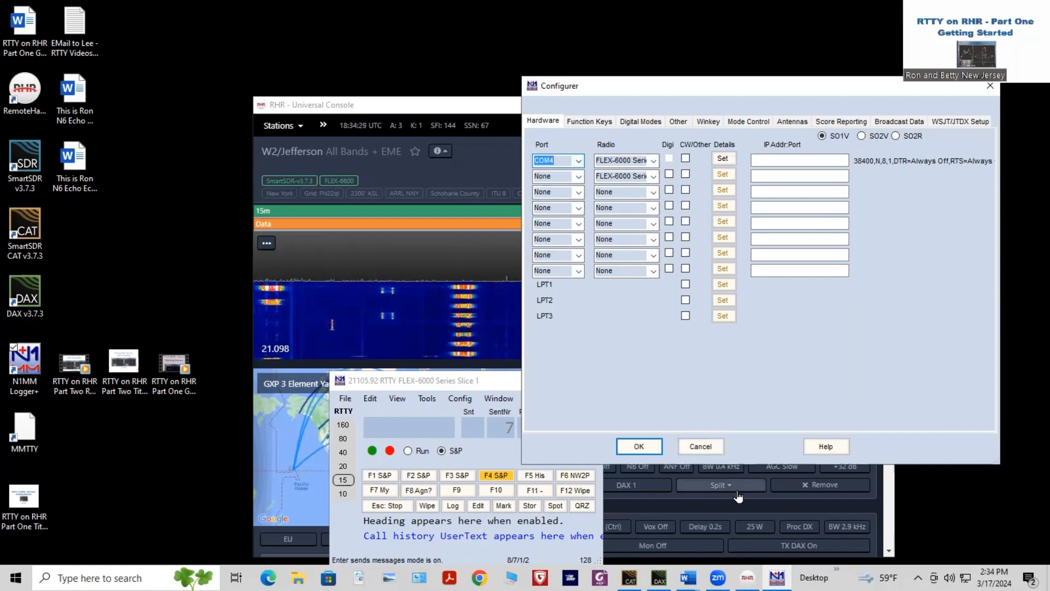
click(630, 577)
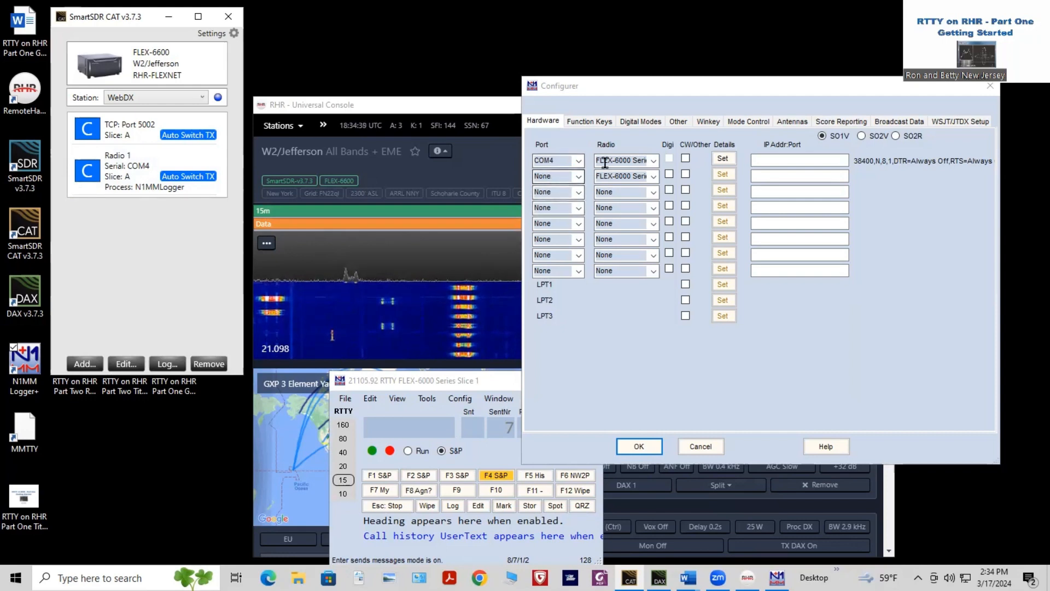
click(654, 161)
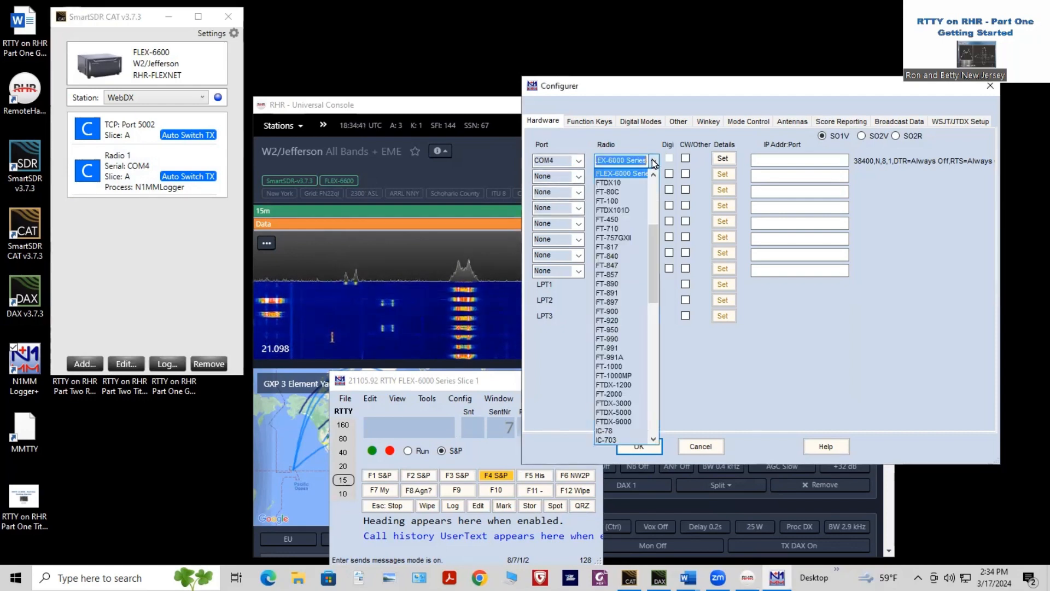
click(654, 161)
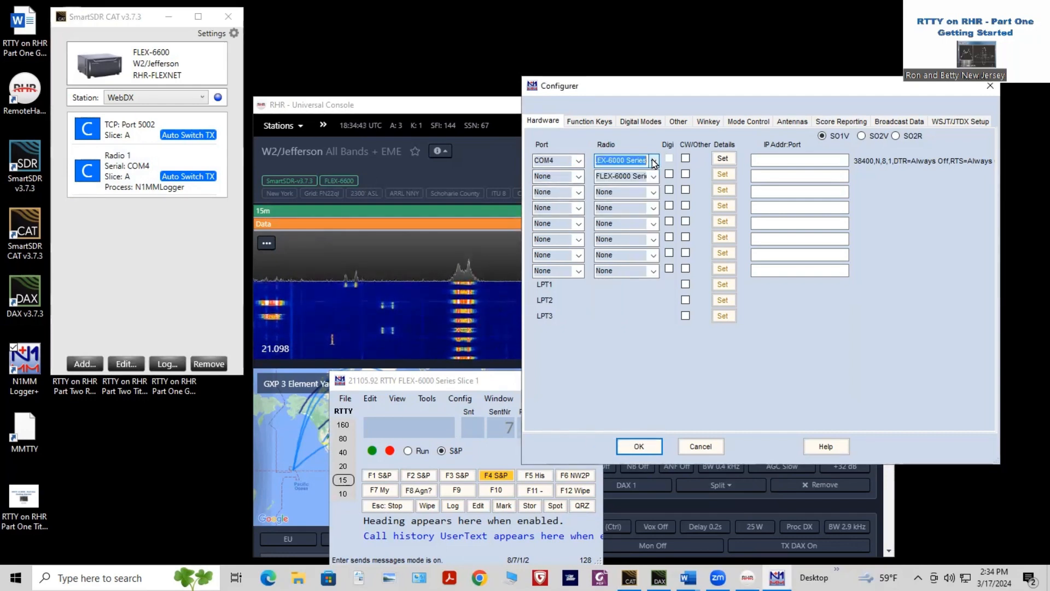
Open the COM4 port details, review the serial parameters and digital-mode PTT via radio command, and accept them
click(722, 159)
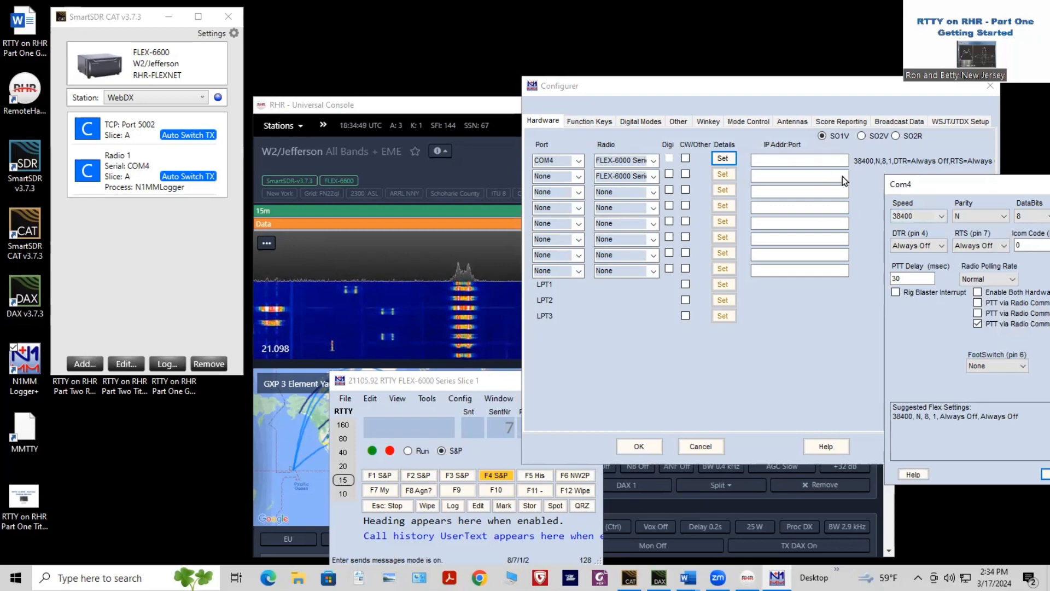
drag(909, 185, 753, 212)
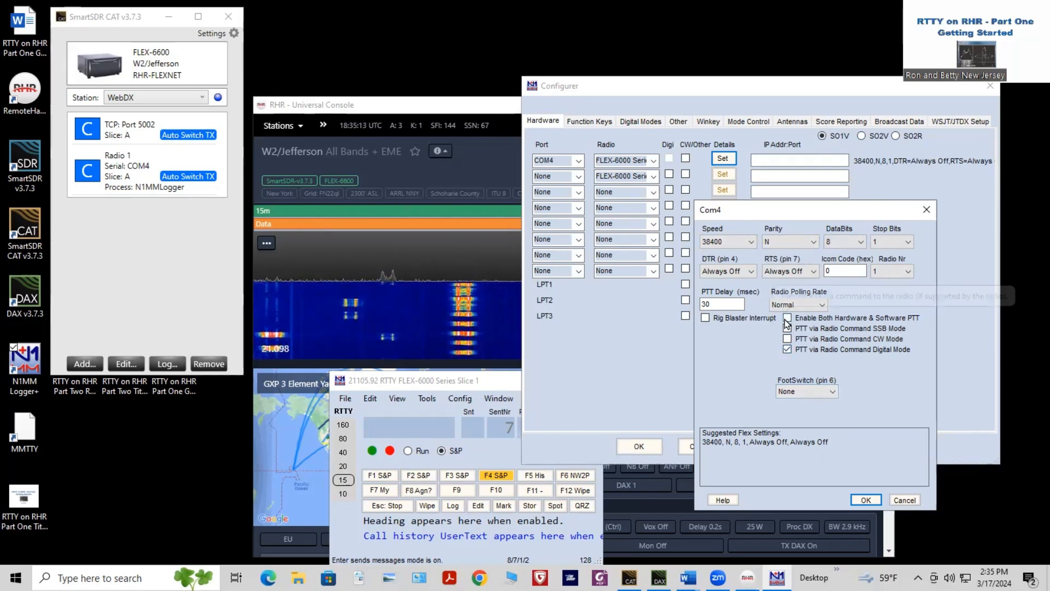
click(787, 349)
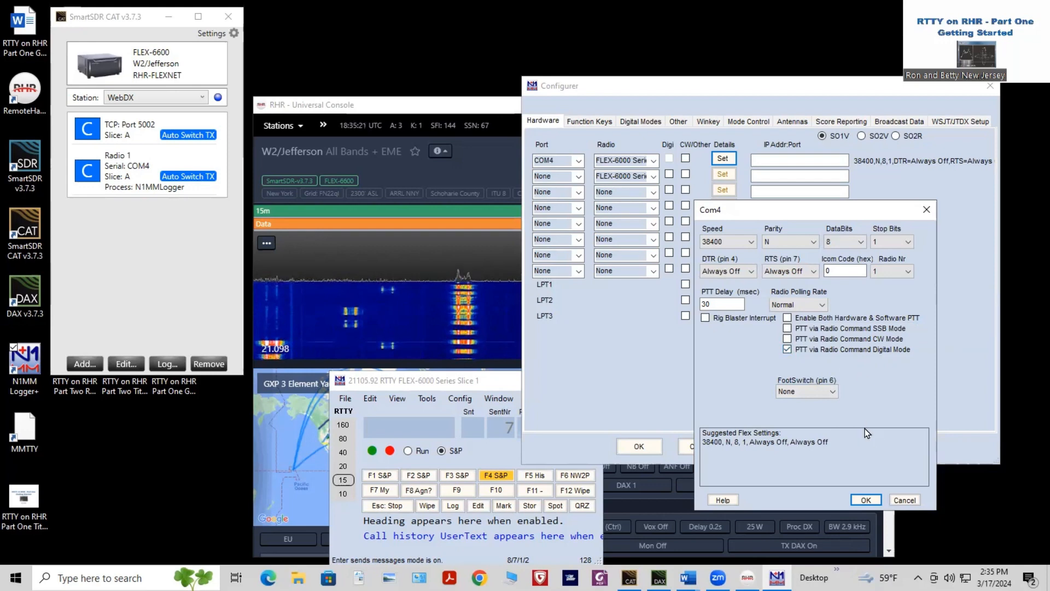
click(866, 500)
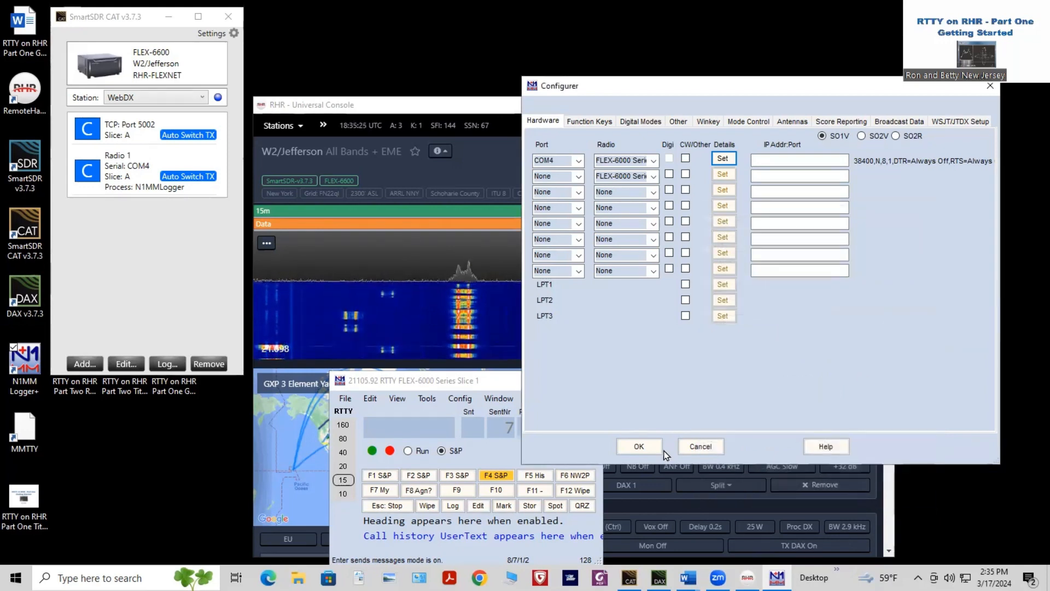
In the digital modes configuration, set Digital Interface 1's TU type to None and back to Soundcard
click(639, 121)
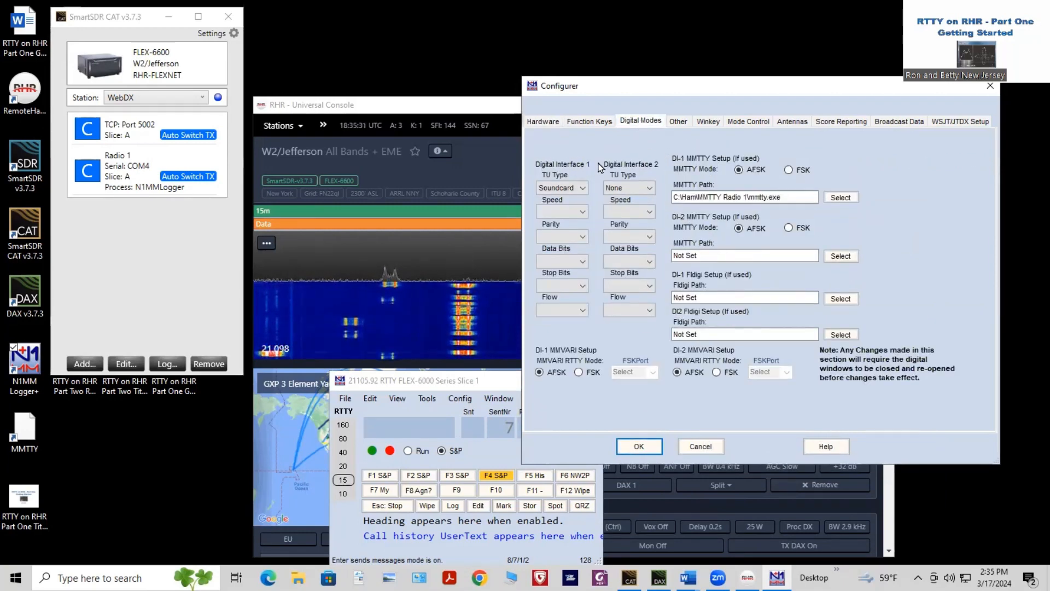
click(584, 188)
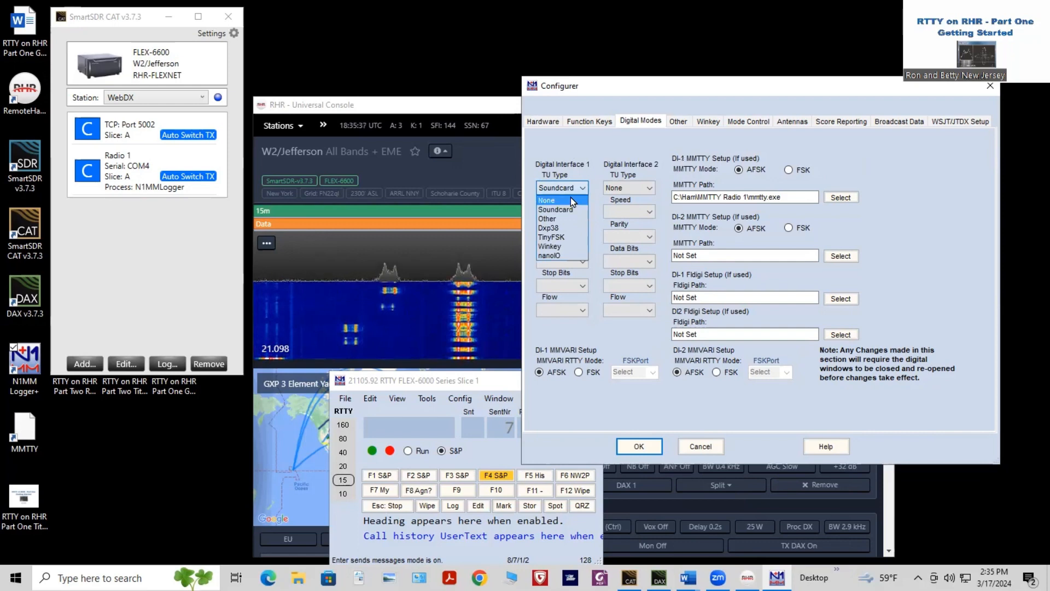
click(570, 200)
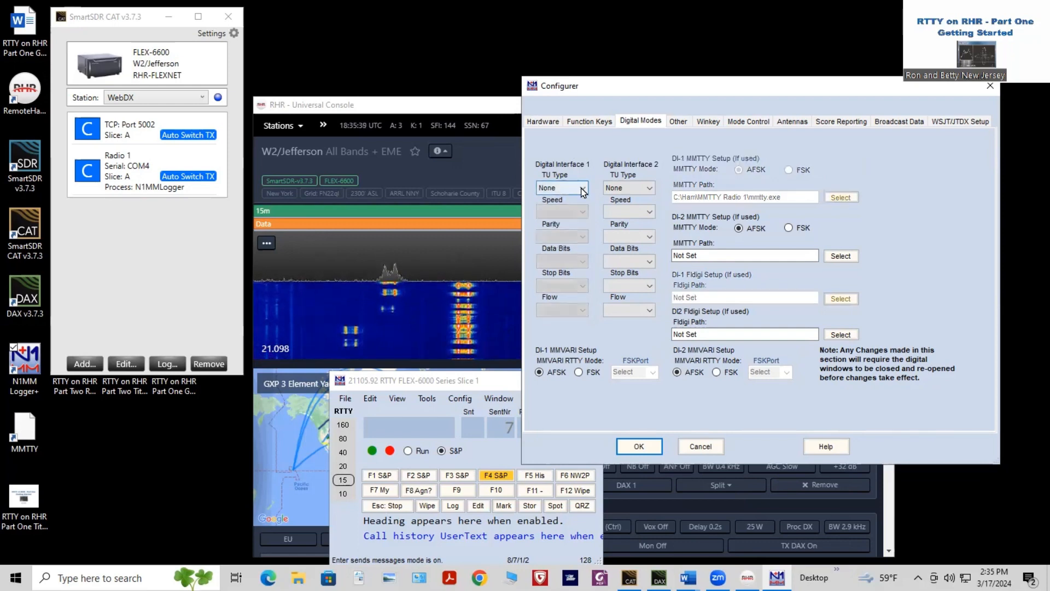
click(581, 188)
click(573, 209)
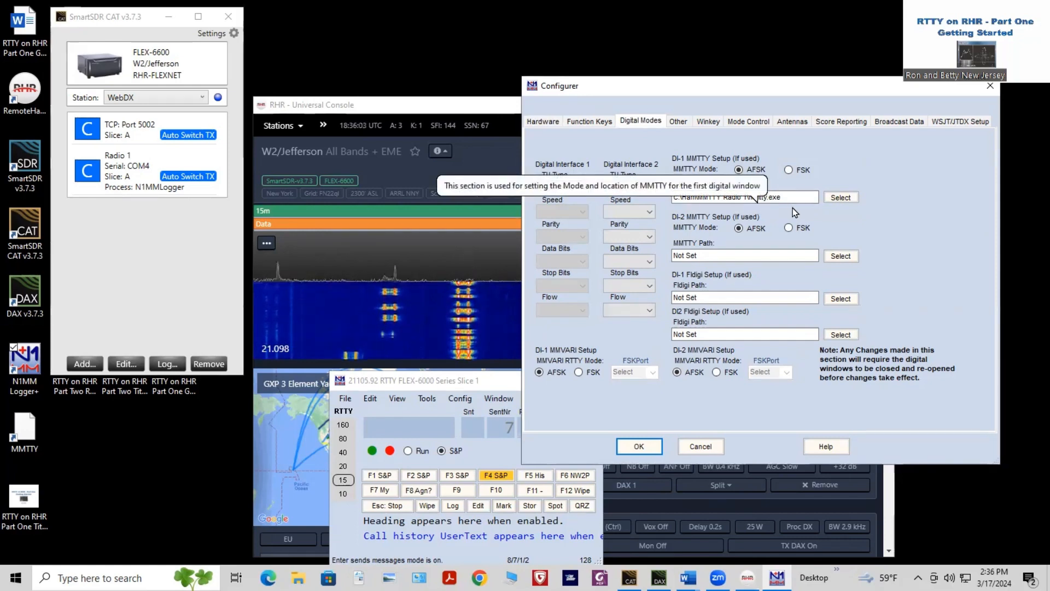
Browse for the DI-1 MMTTY program path, dismiss the file browser without choosing a file, and accept the configuration
click(839, 198)
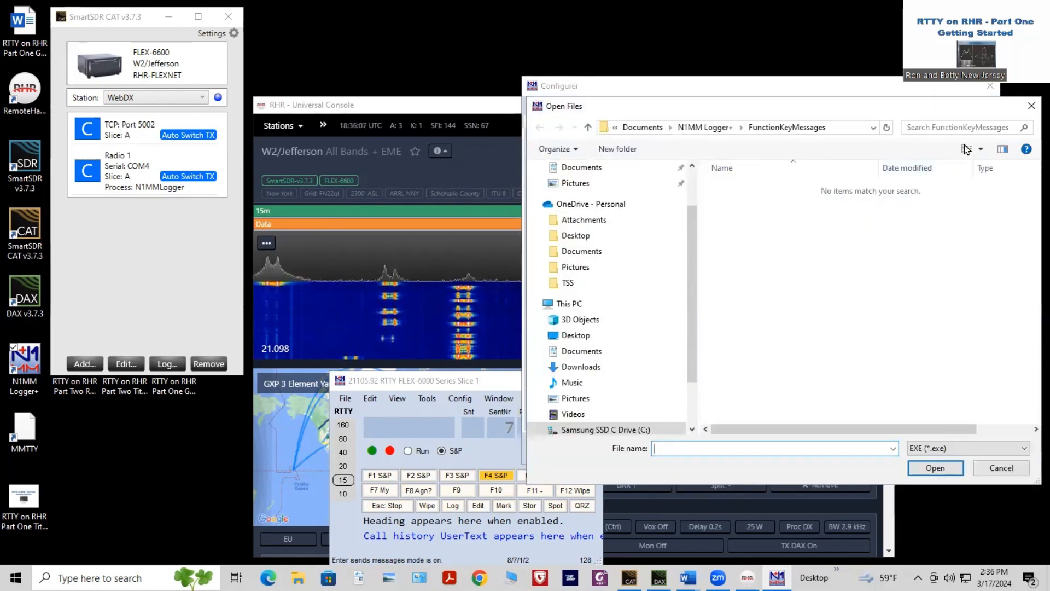
click(1032, 106)
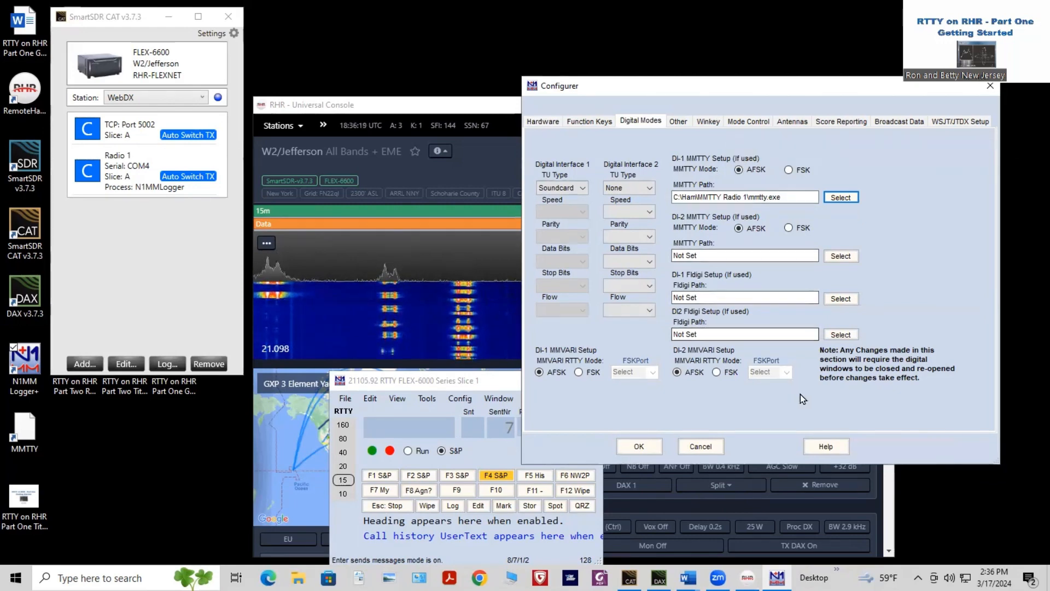
click(639, 445)
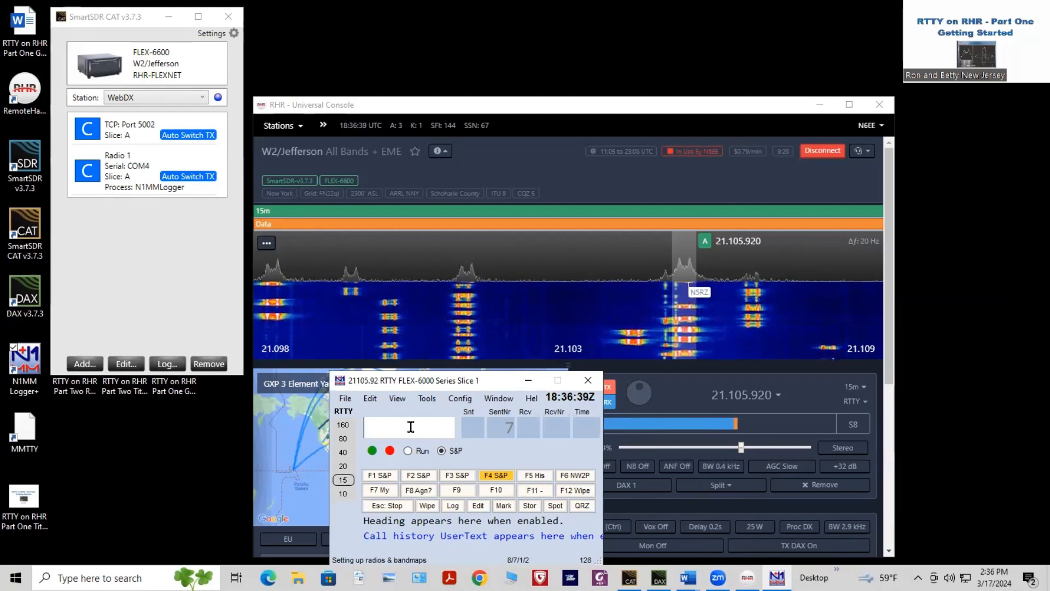
Enter RTTY as the mode command in the call sign entry field and return focus to that field
text(RTTY)
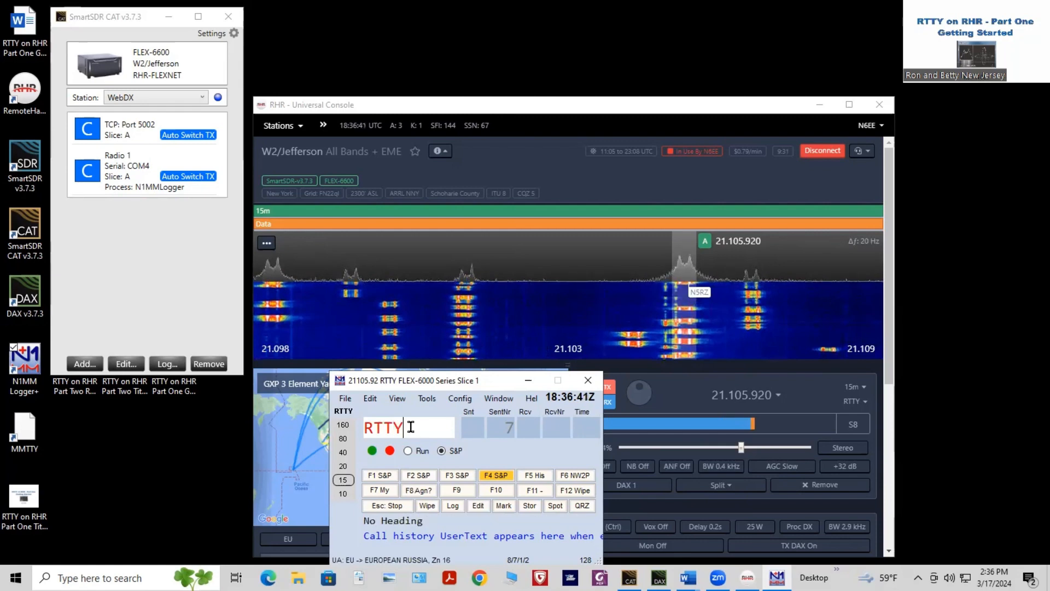
key(Return)
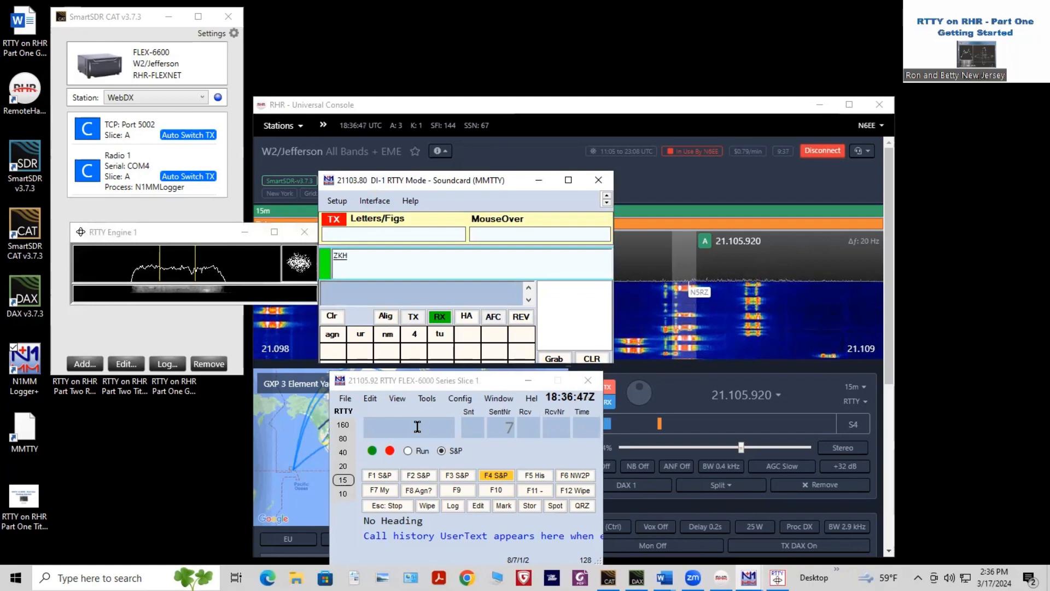
click(418, 427)
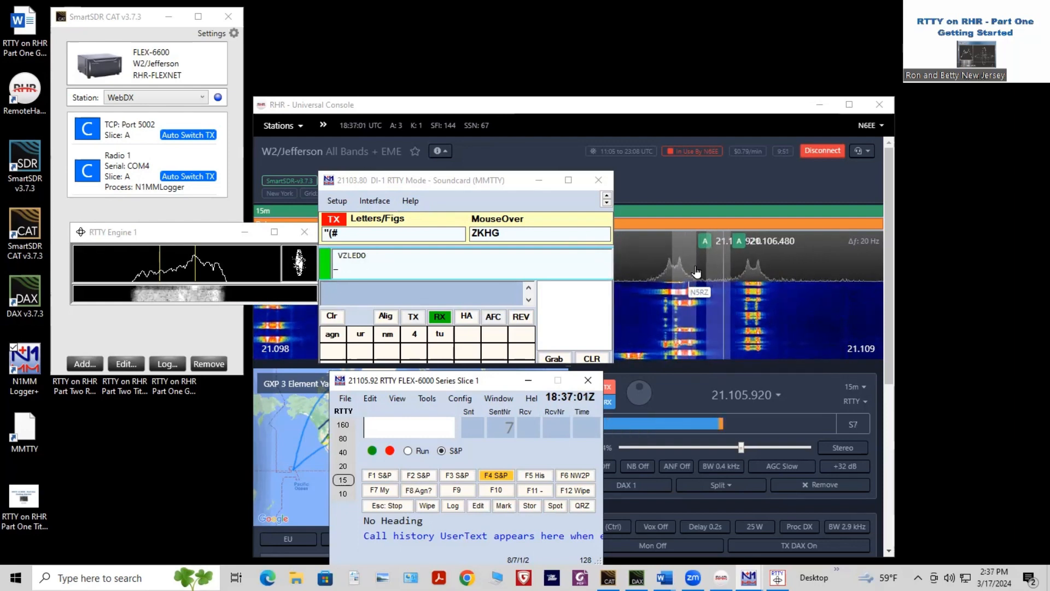
Retune slice A in the RHR console to 21.105.720, then minimize SmartSDR CAT and bring the RTTY Engine window forward
click(682, 257)
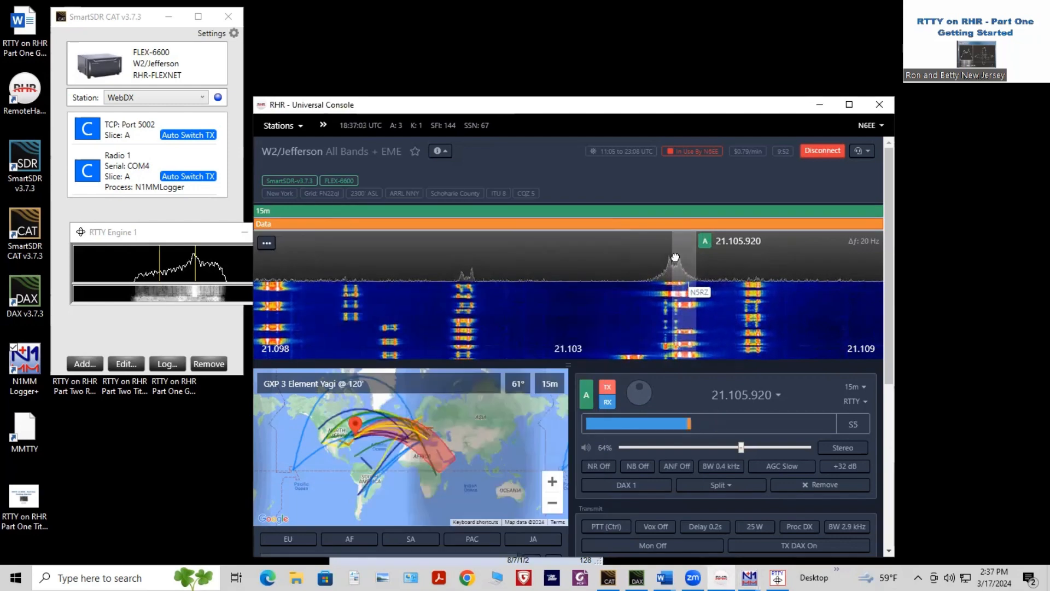
drag(681, 257, 664, 260)
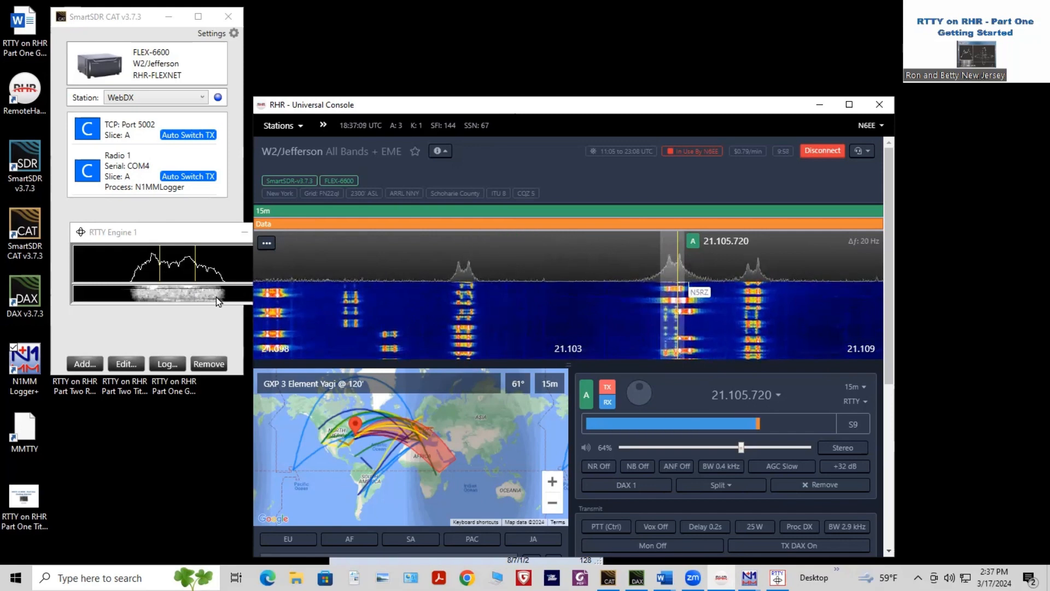
click(219, 318)
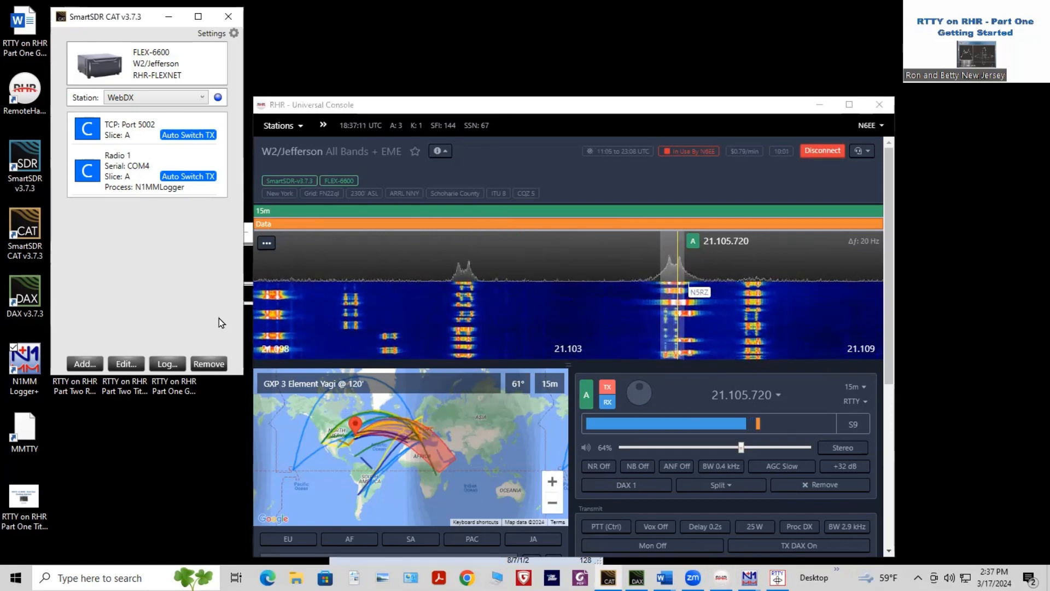
click(169, 16)
click(202, 226)
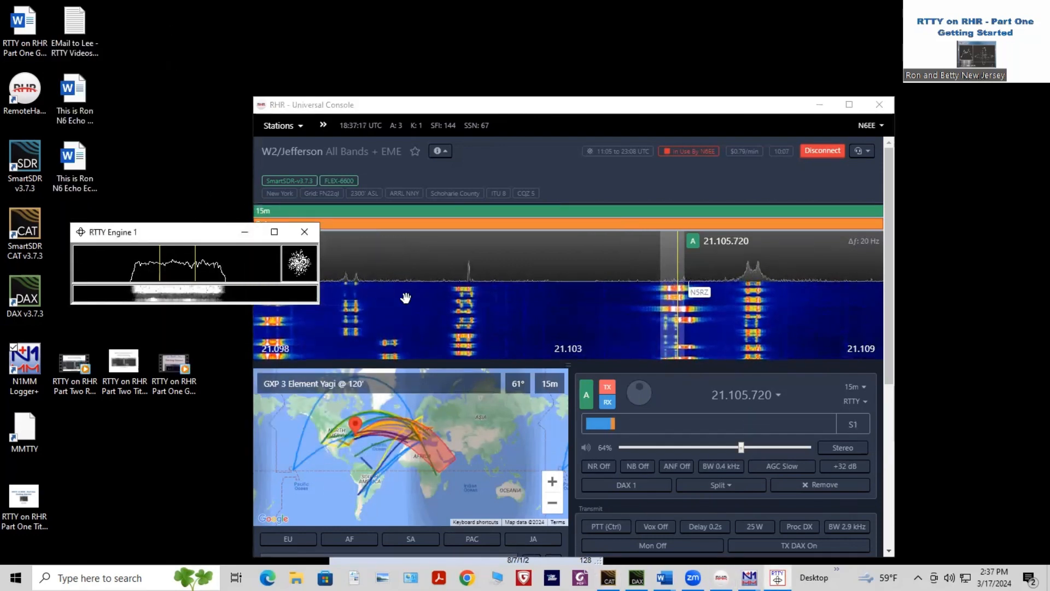
Fine-tune slice A to 21.105.780 so the signal peaks line up in RTTY Engine, and minimize the RHR console
click(666, 248)
drag(667, 247, 673, 250)
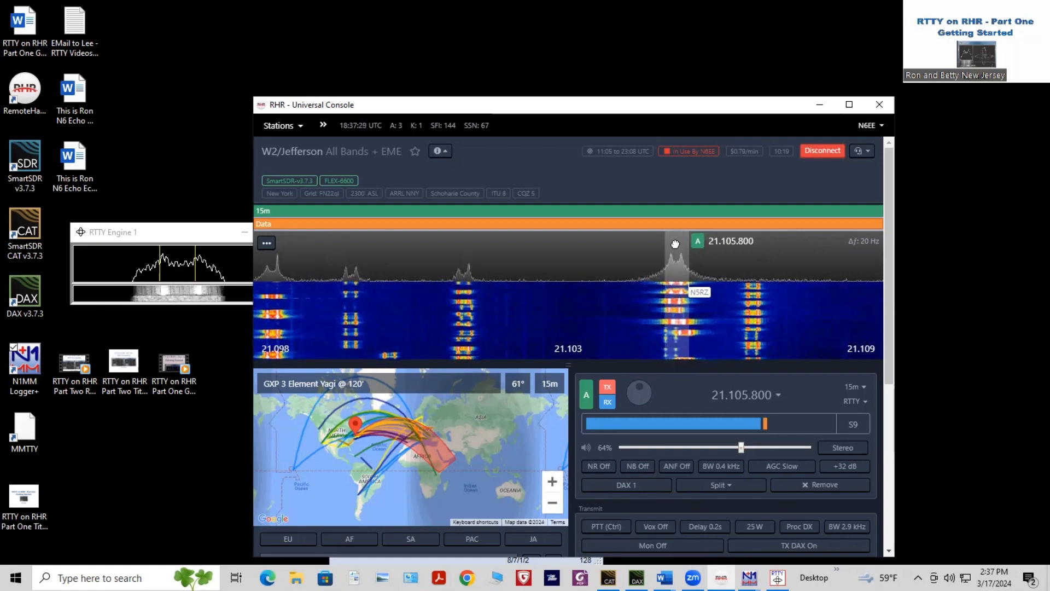
scroll(675, 244, down, 1)
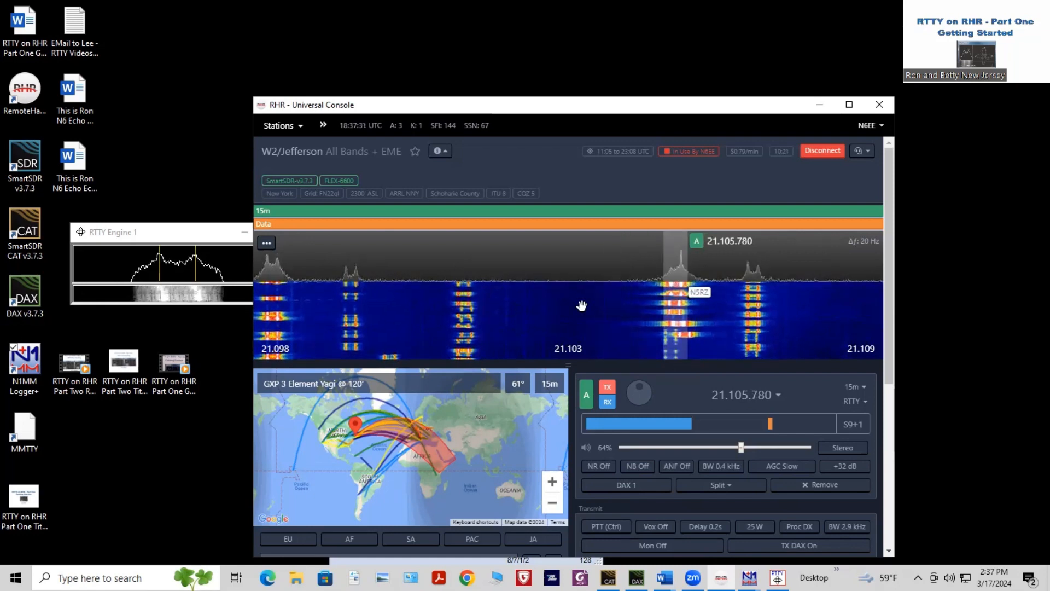
click(823, 104)
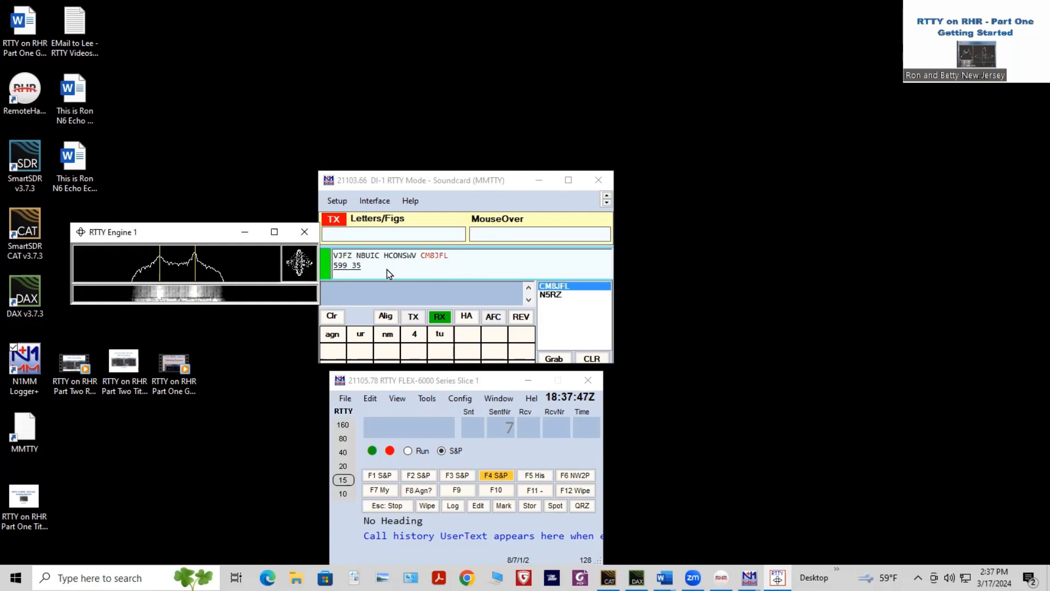
Grab the call sign of the station calling CQ from the received text and answer the call
mouse_move(356, 267)
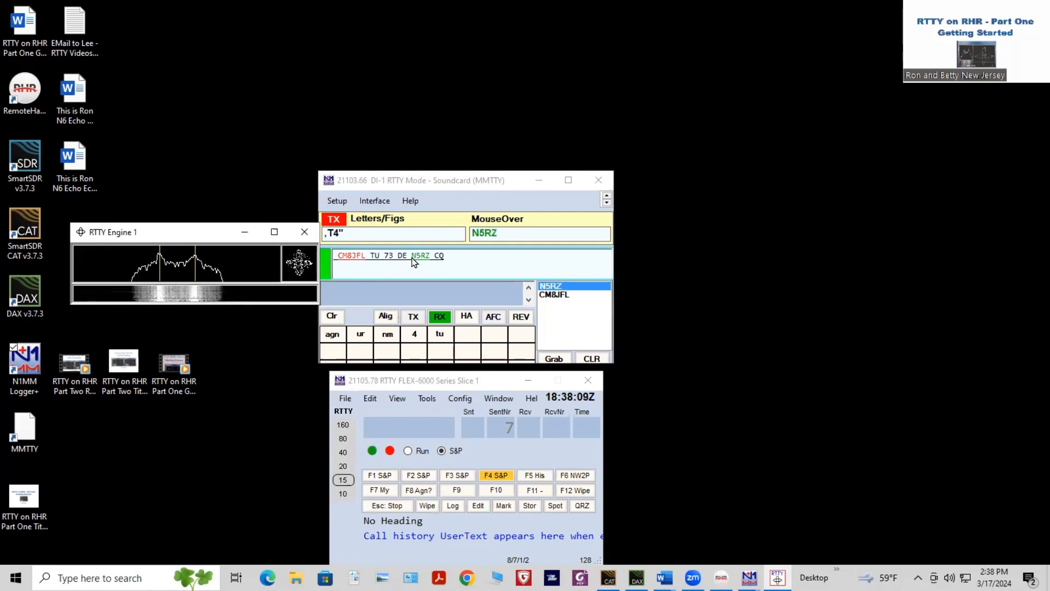
click(412, 258)
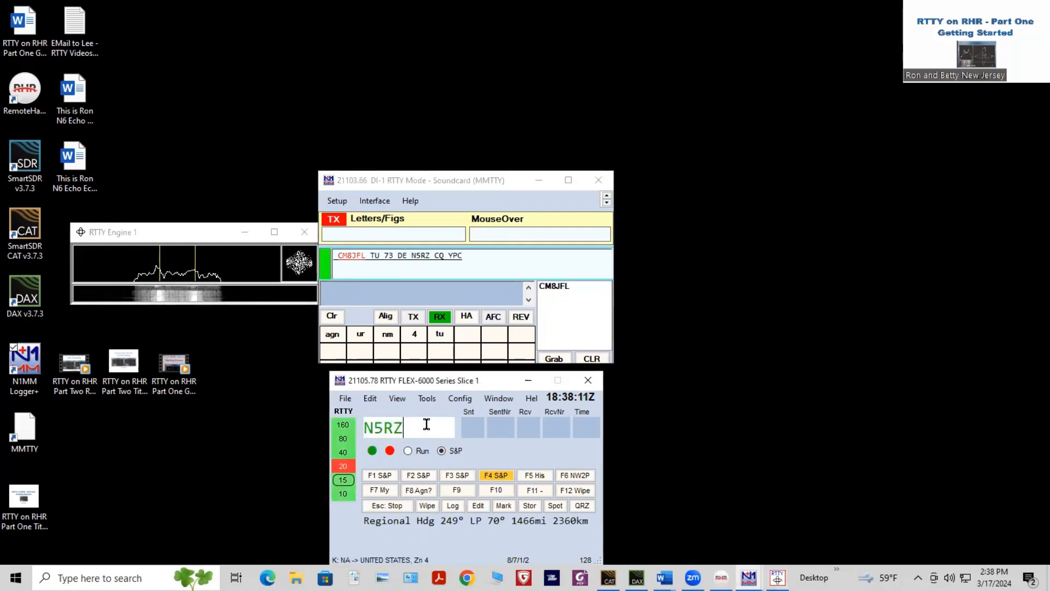
key(Return)
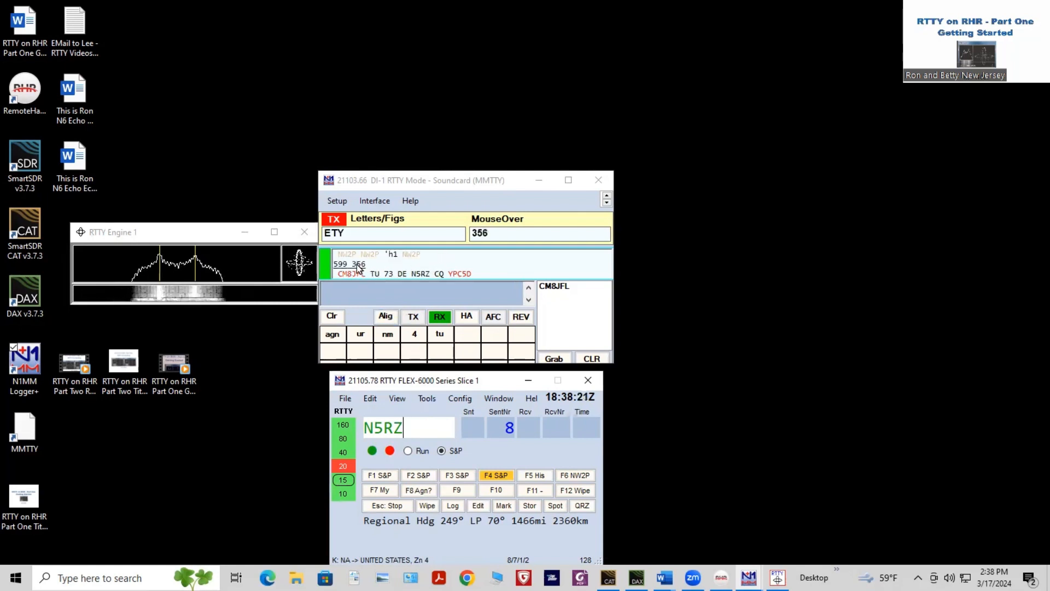
Fill in the received number 356 and time 1838 from the decoded text, send the exchange, and log the contact
click(369, 267)
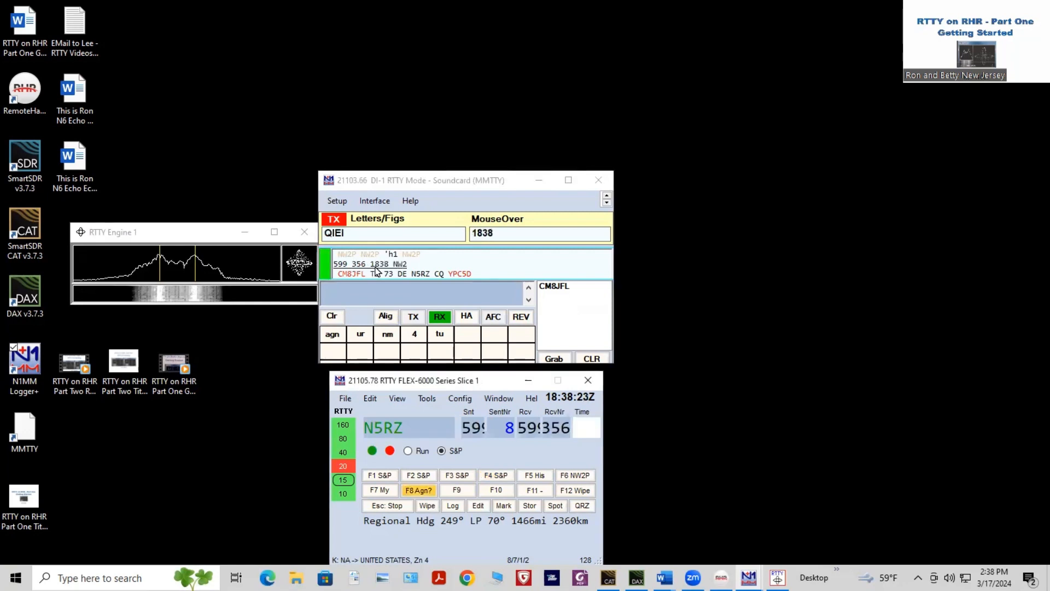
click(372, 266)
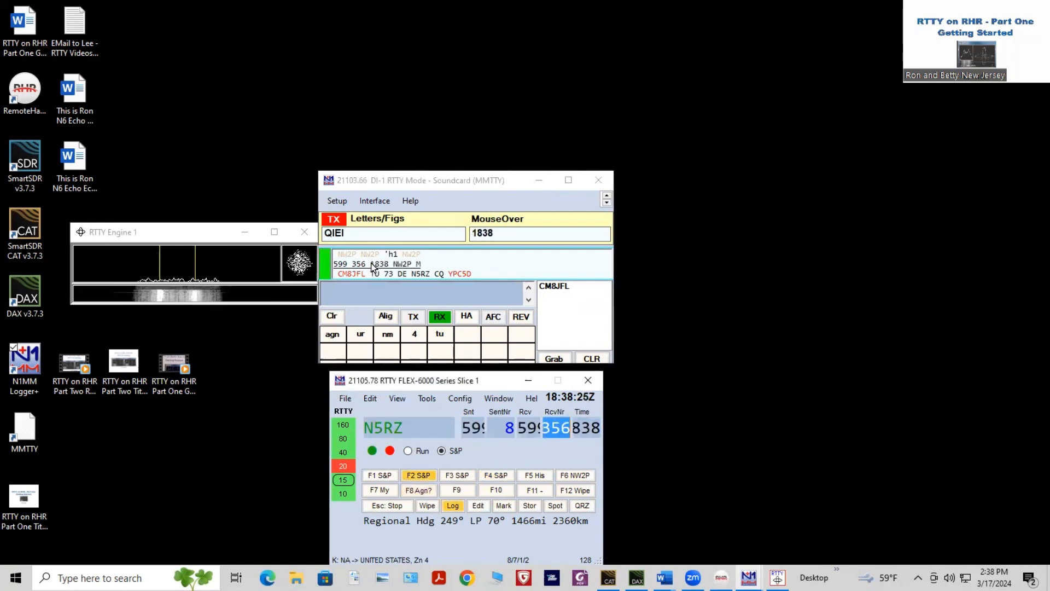
key(Return)
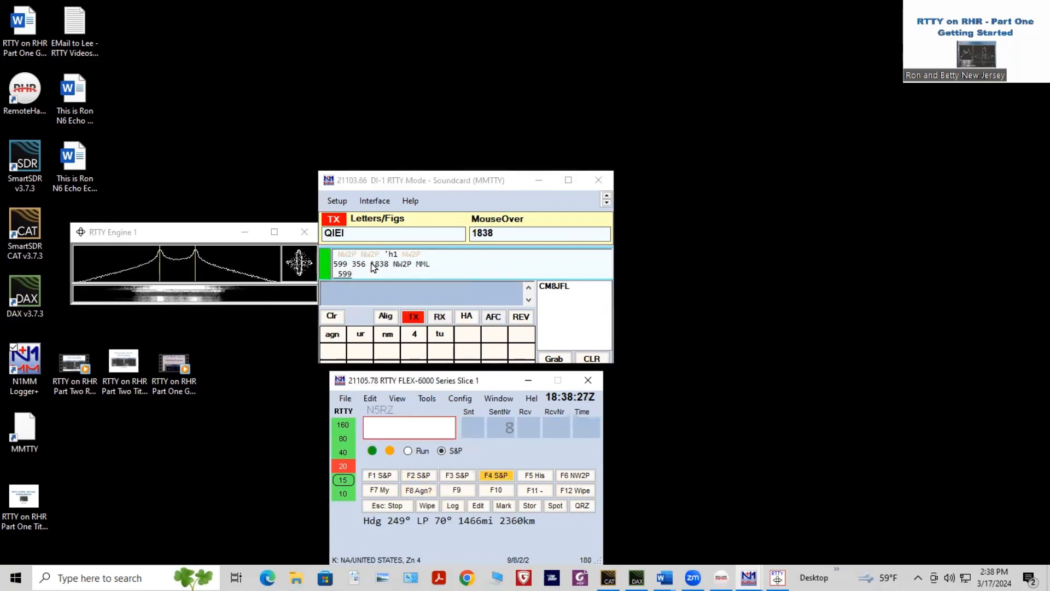